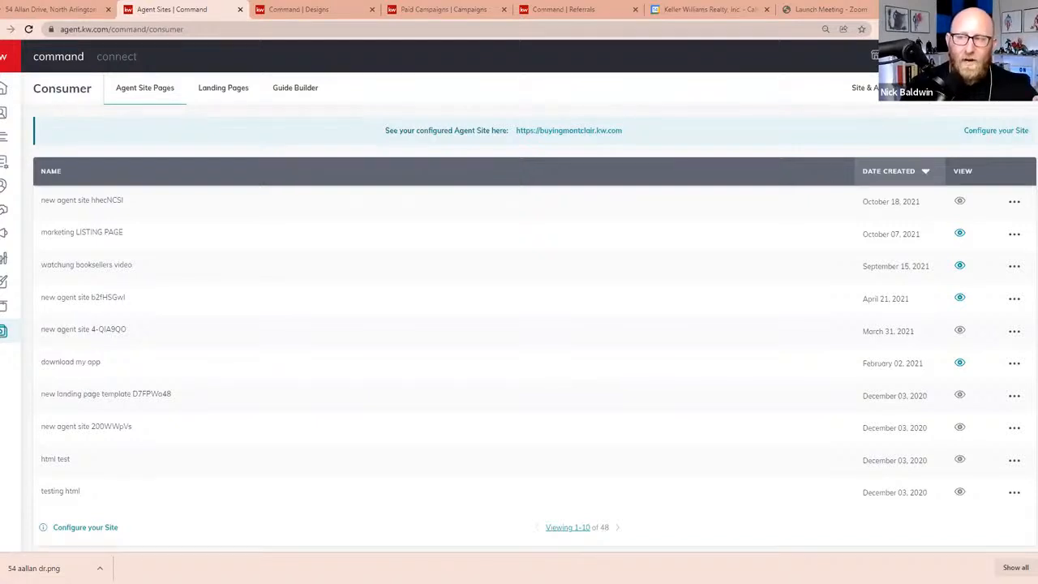
Create a new page as a landing page for lead generation and dismiss the layout hint
left_click(993, 87)
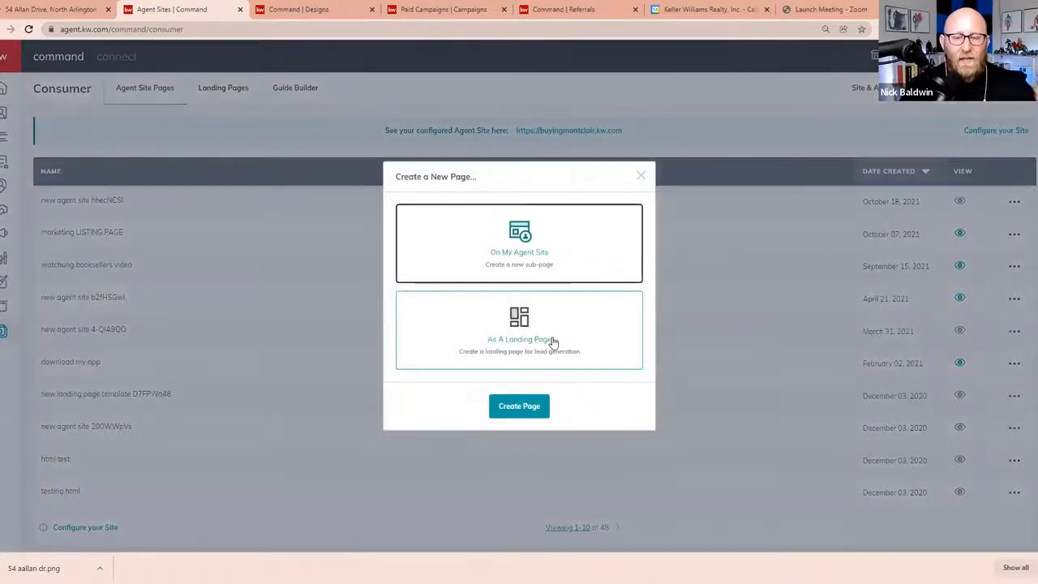
left_click(554, 342)
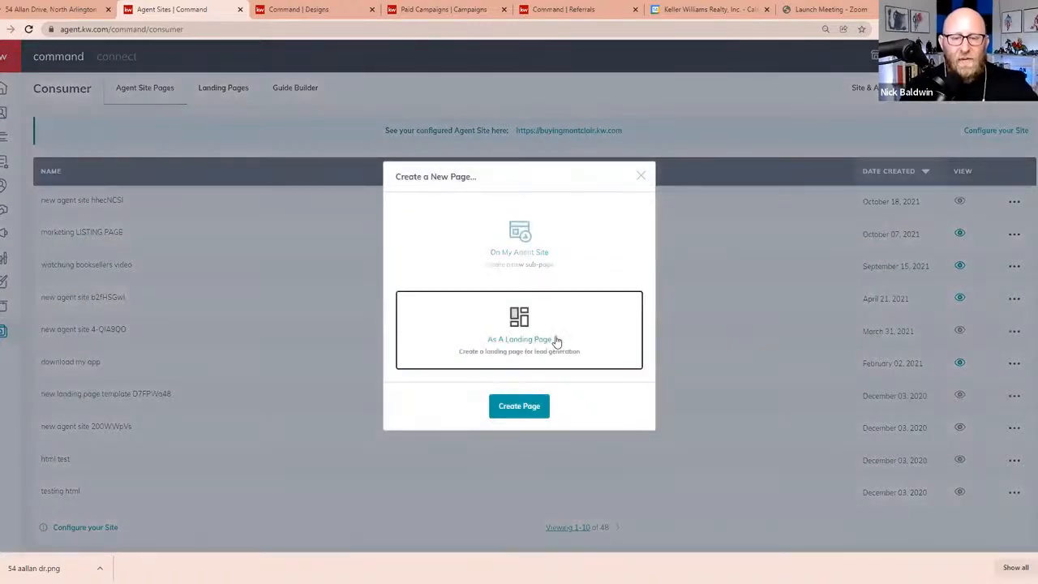
left_click(524, 406)
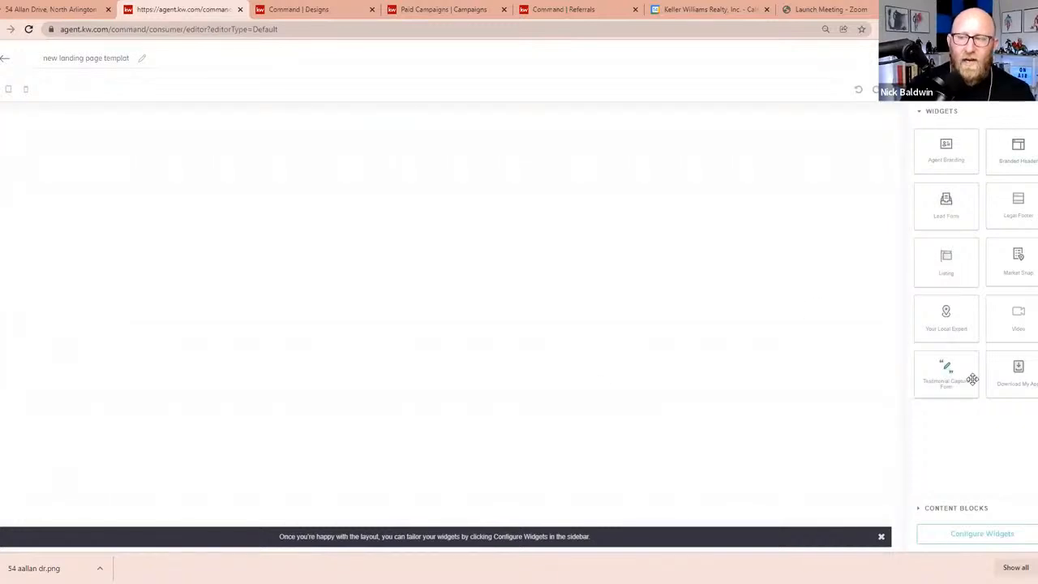
left_click(881, 536)
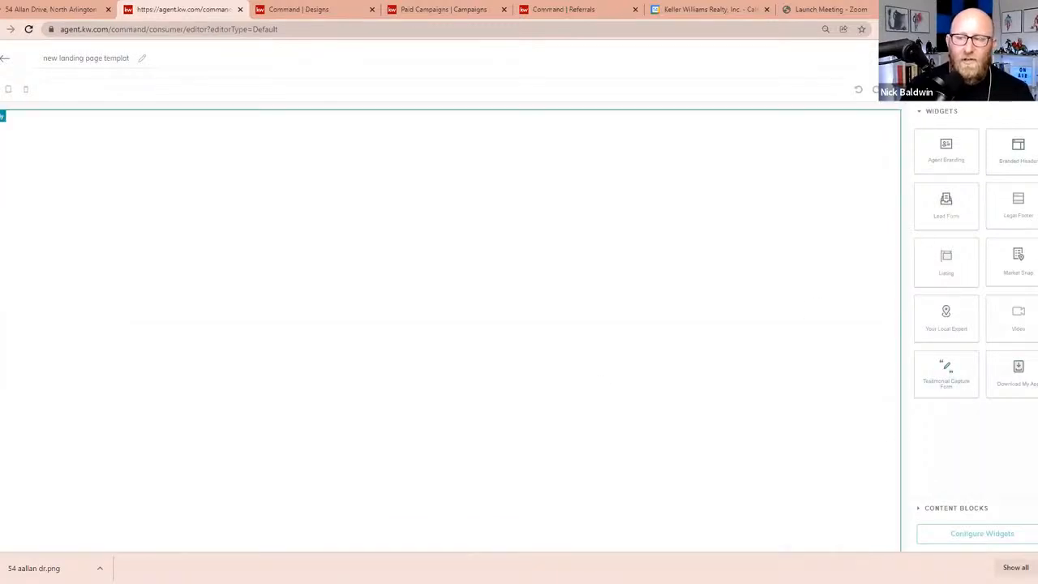
Add the Branded Header widget to the blank landing page and place the Listing widget below it
left_click(1012, 157)
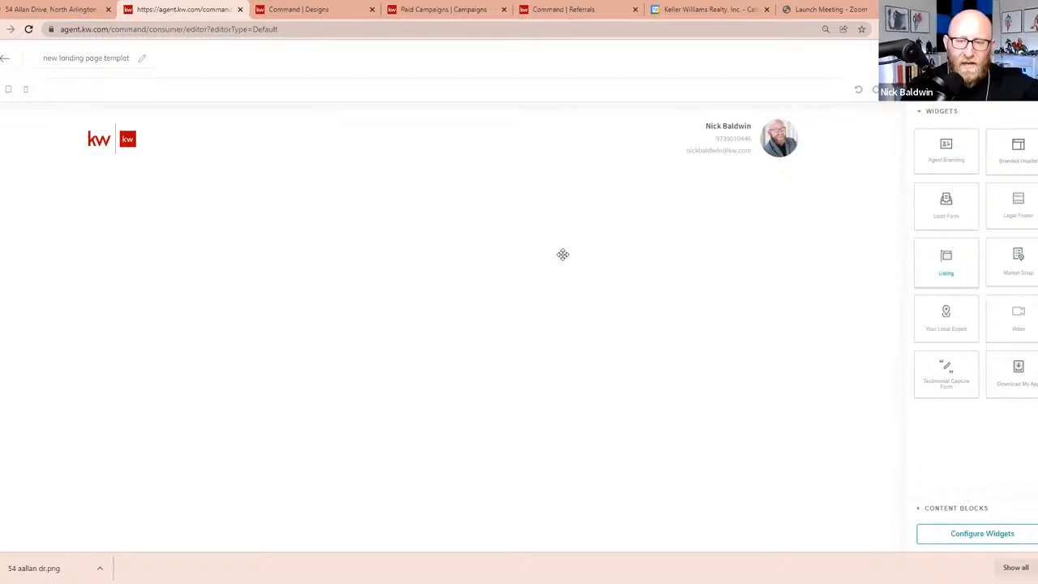
left_click_drag(563, 254, 689, 376)
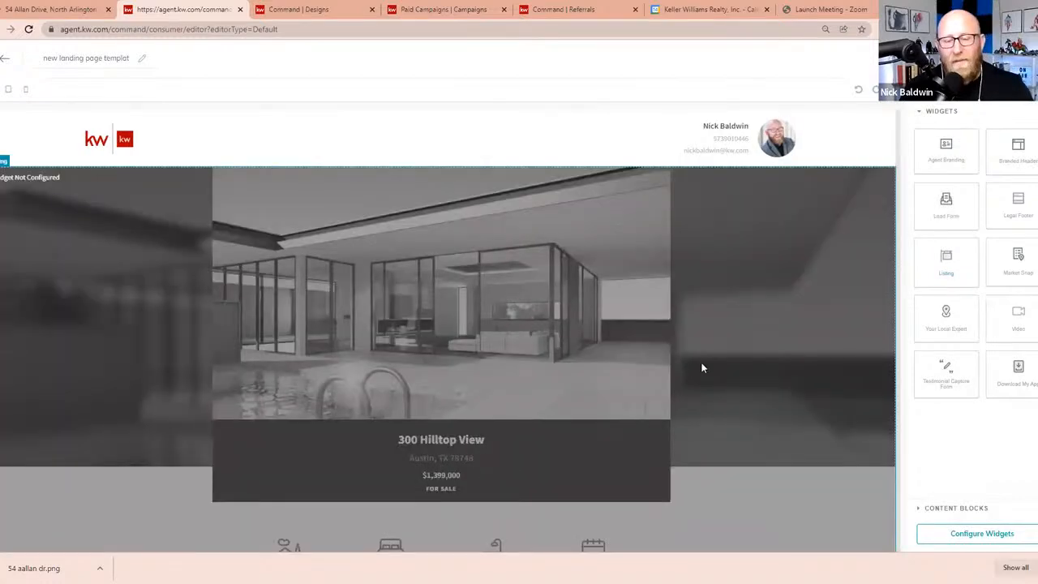
Add the Market Snap widget beneath the listing section and place the Lead Form widget below its statistics
scroll(720, 359, "down", 2)
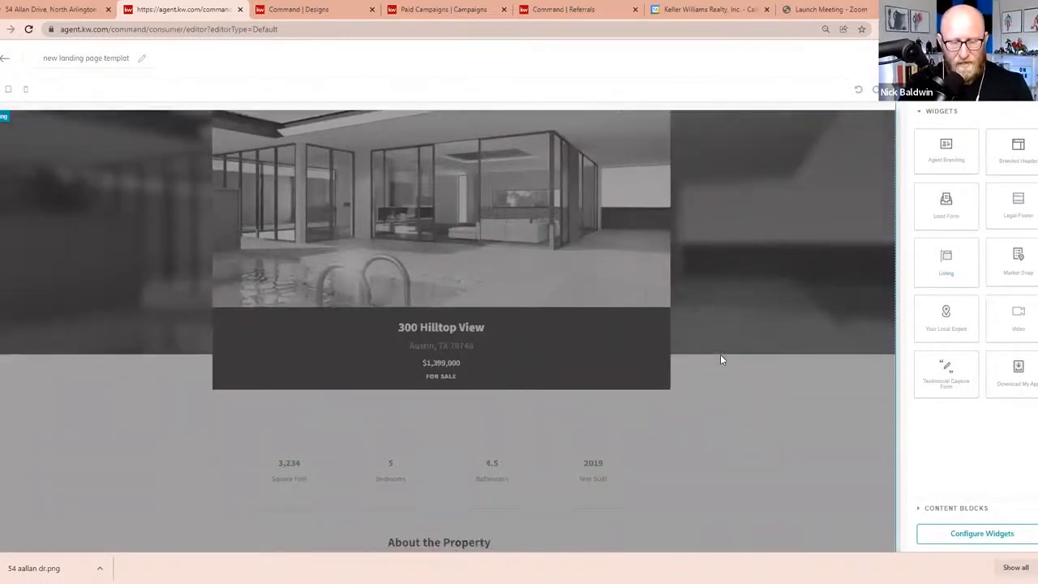
scroll(720, 359, "down", 1)
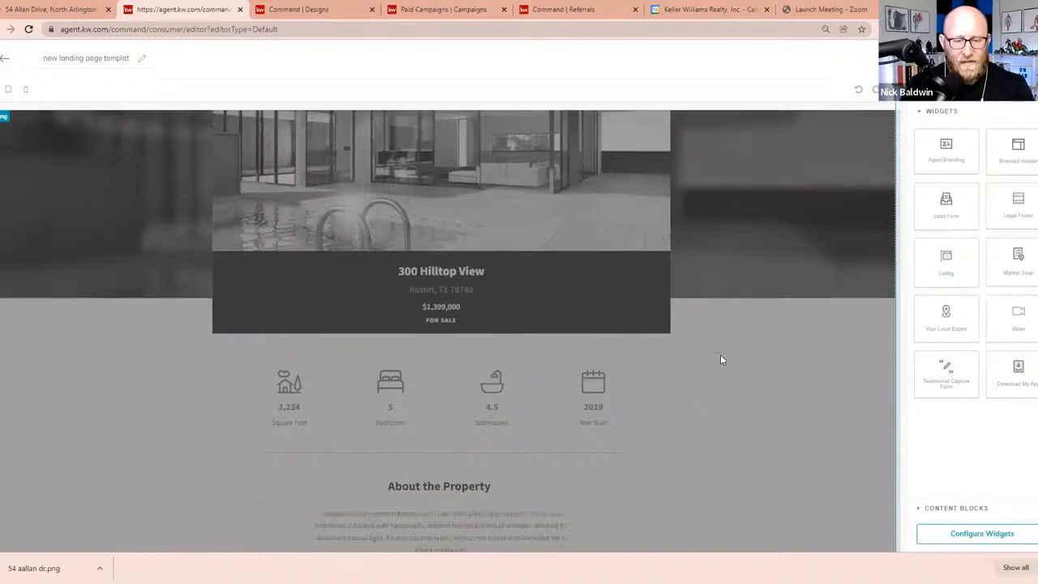
scroll(720, 355, "down", 10)
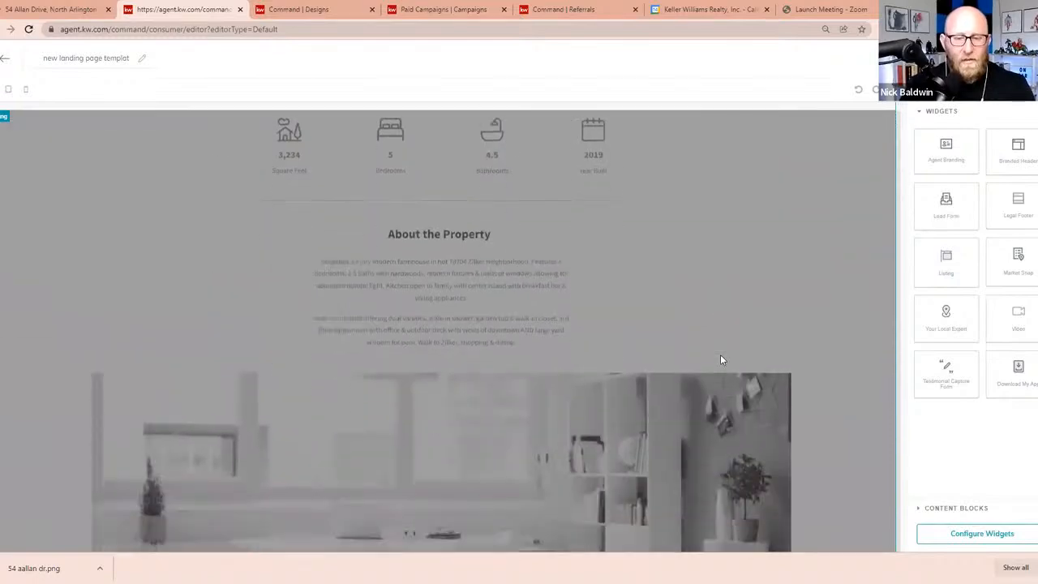
scroll(723, 360, "down", 6)
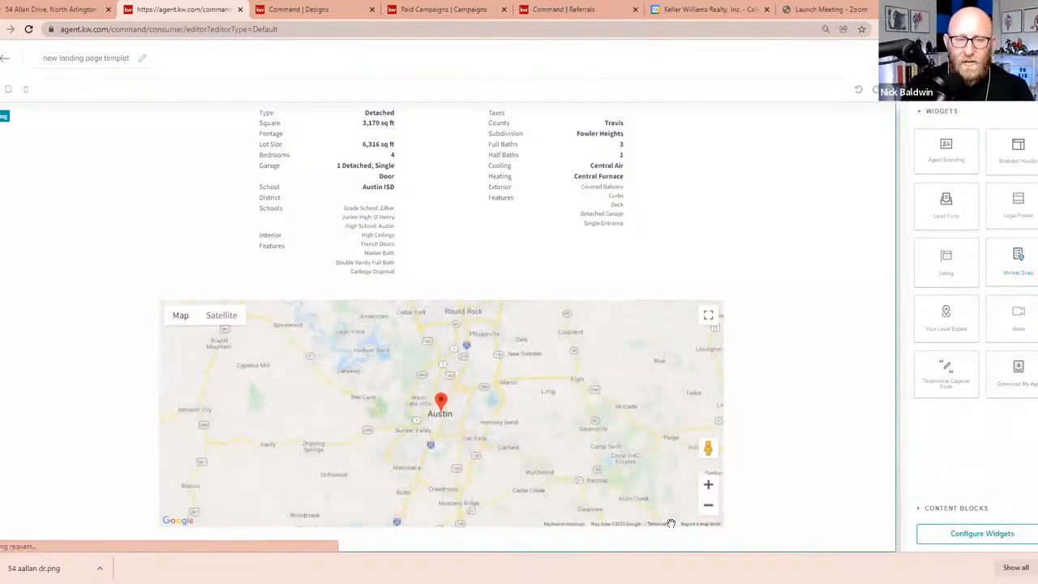
scroll(651, 438, "down", 1)
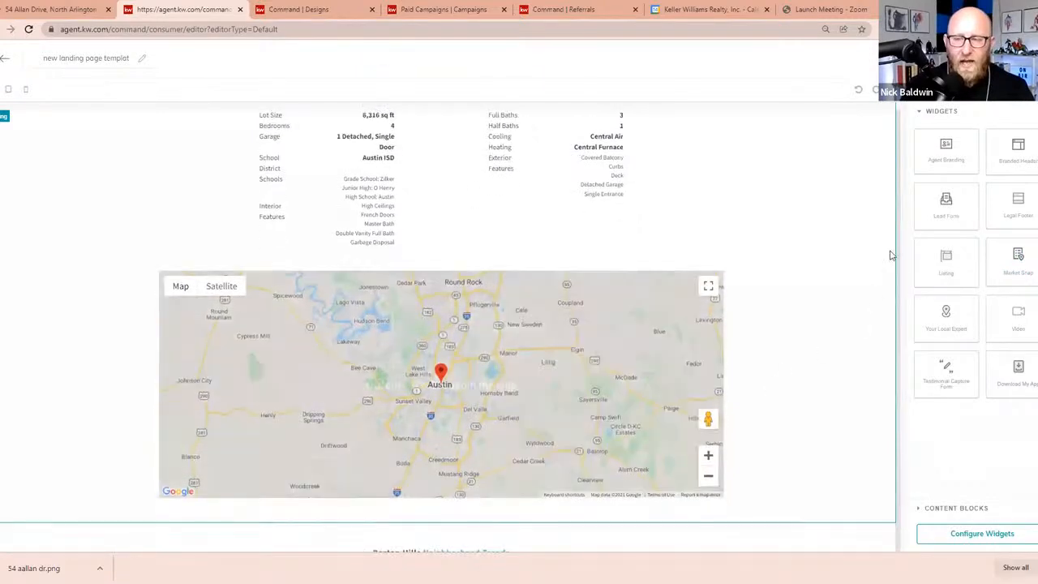
scroll(889, 256, "down", 1)
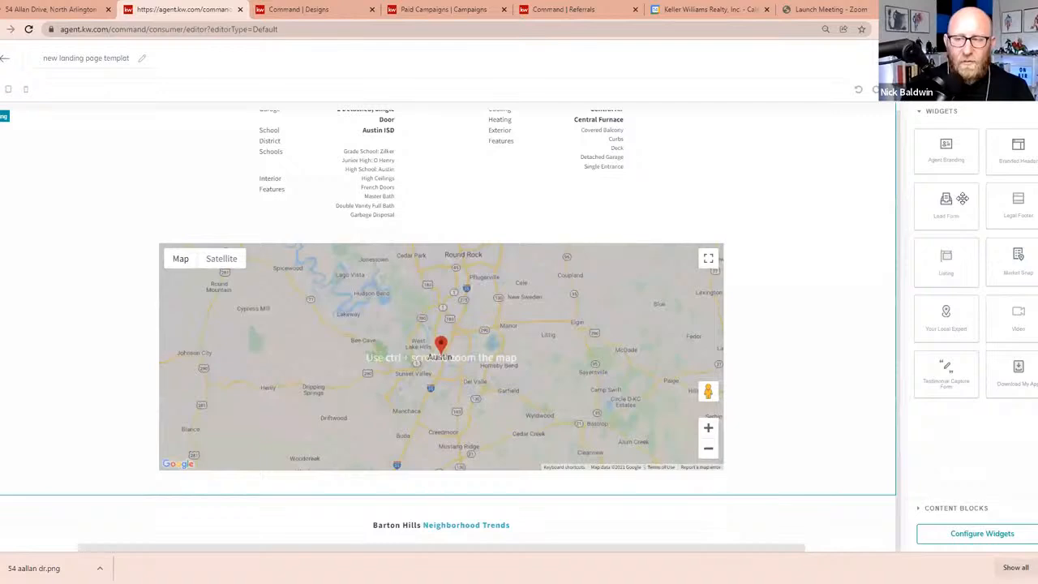
scroll(446, 341, "down", 5)
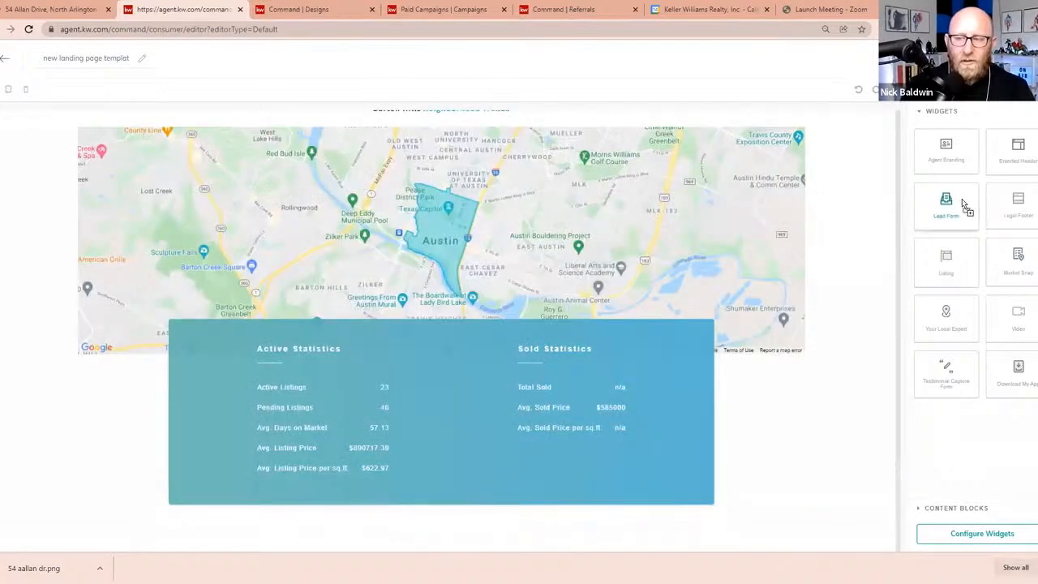
left_click_drag(962, 199, 613, 525)
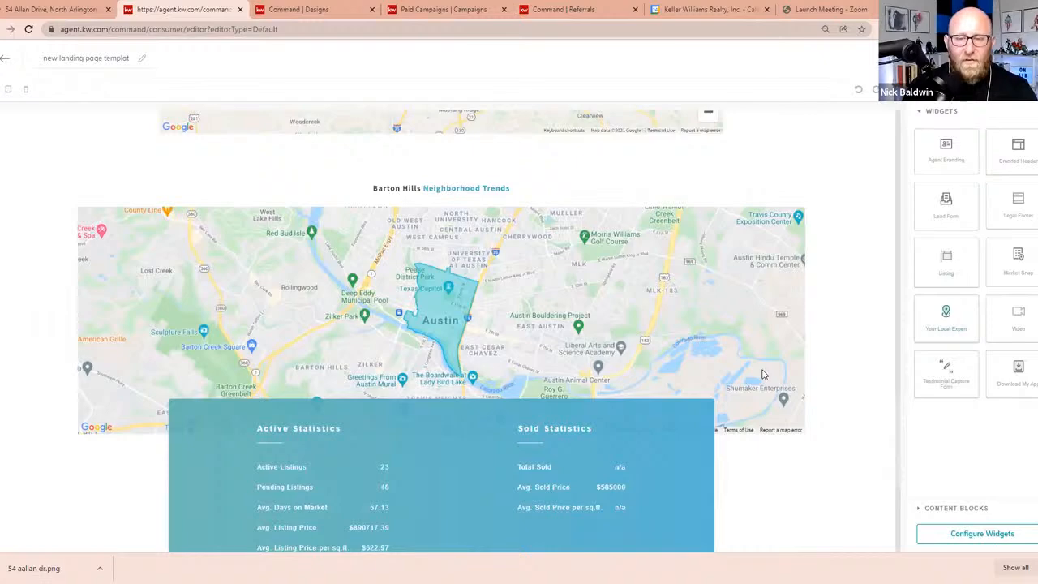
Review the placed widgets and move on from the layout to configuring the widgets
scroll(769, 374, "up", 8)
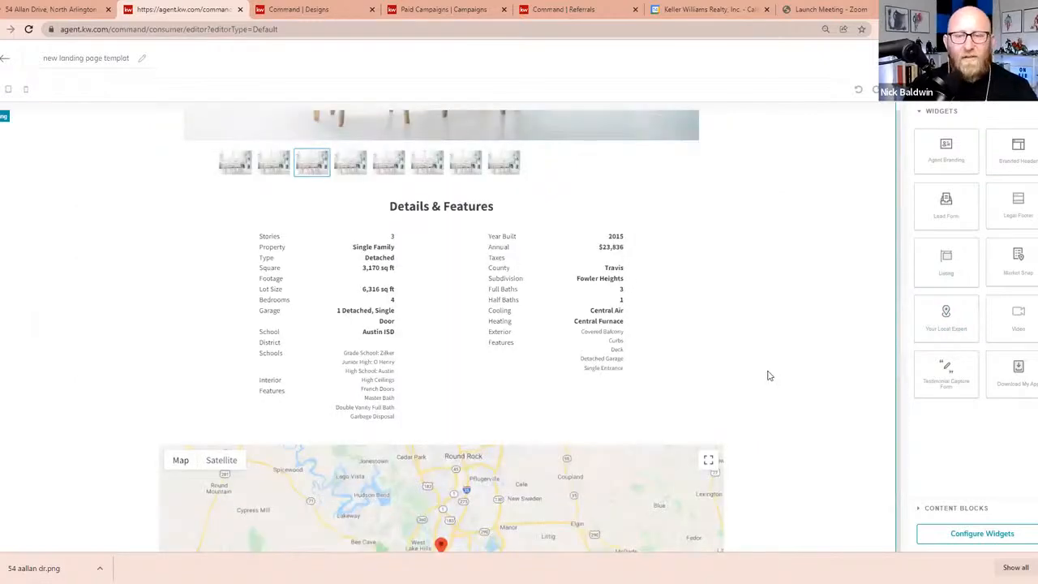
scroll(769, 374, "up", 3)
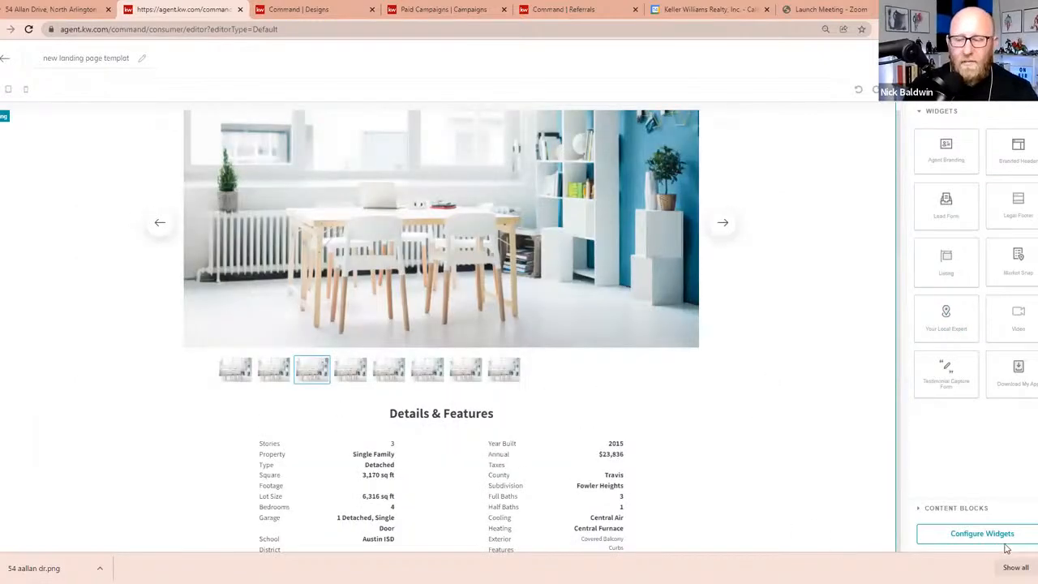
left_click(1024, 537)
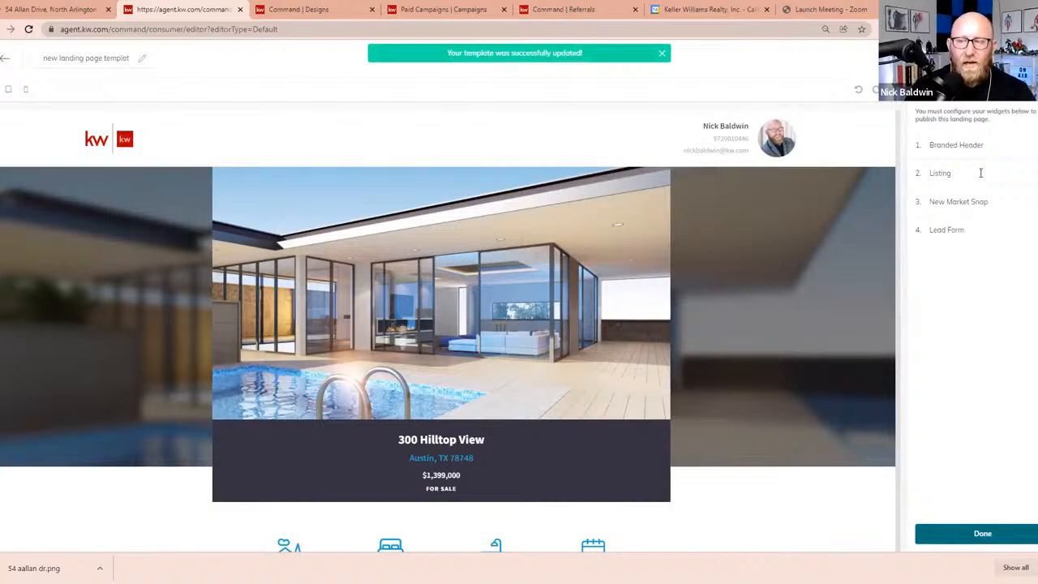
Open the Listing widget's listing search and look up the property by MLS Number 21047596
left_click(980, 173)
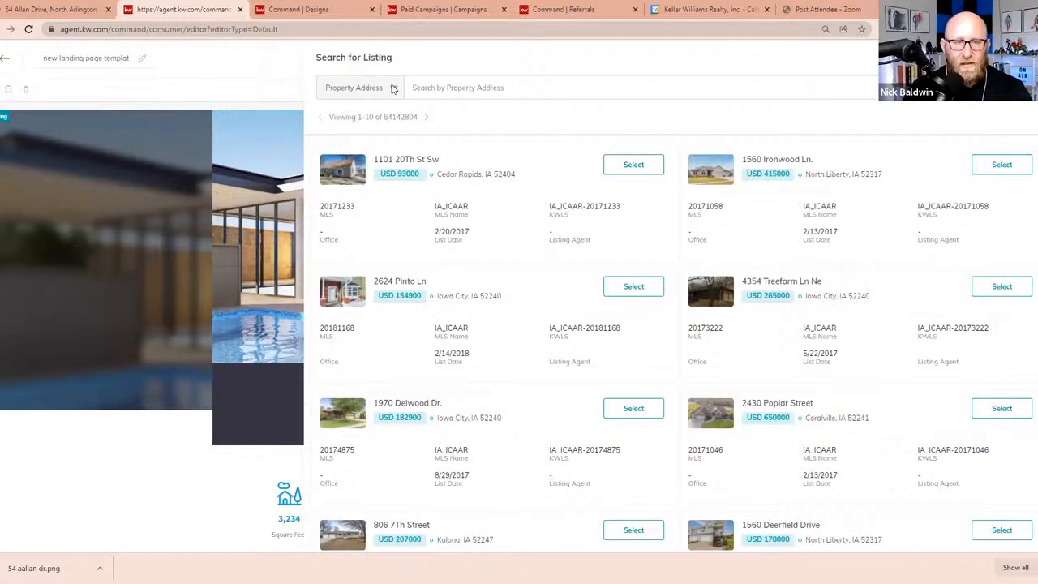
left_click(393, 88)
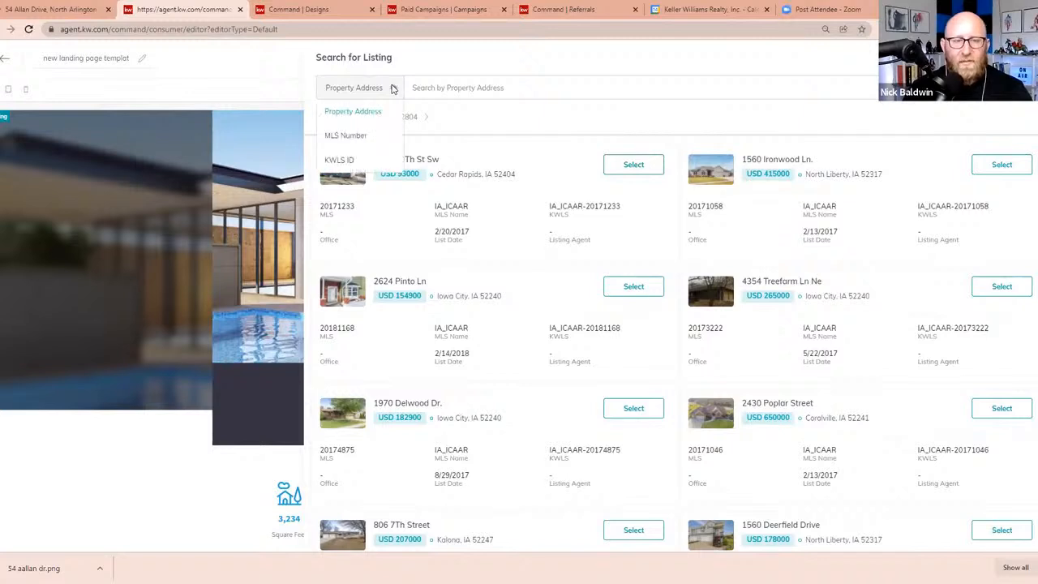
left_click(349, 136)
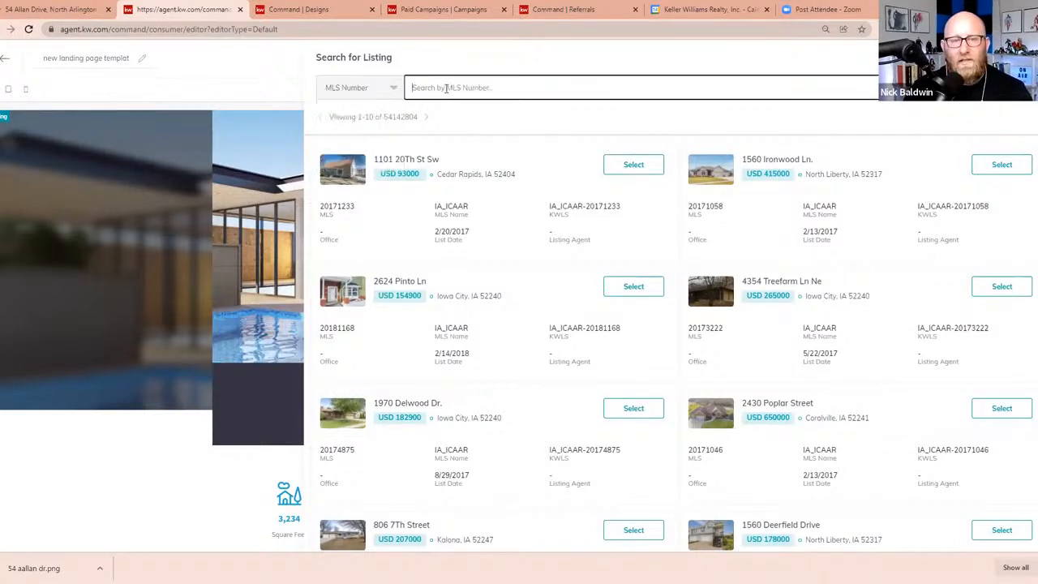
right_click(446, 87)
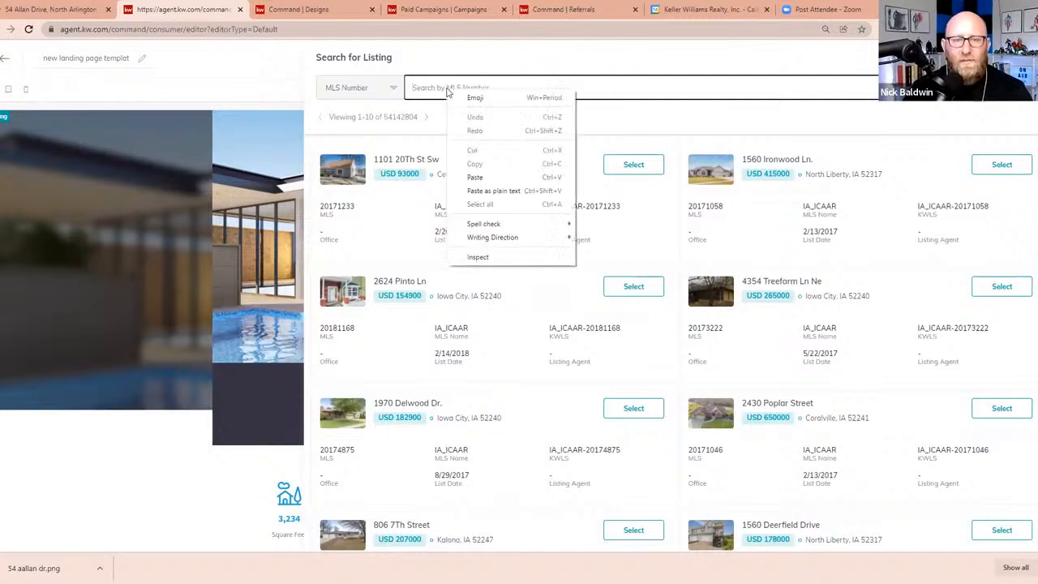
left_click(486, 177)
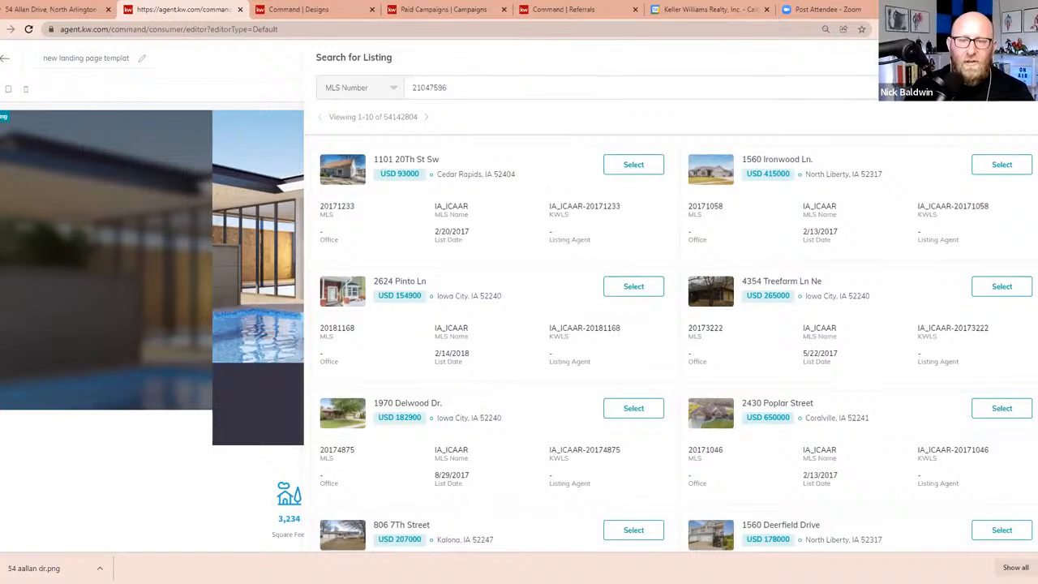
Select the North Arlington, NJ result as the widget's listing, then save and apply it to the page
left_click(638, 165)
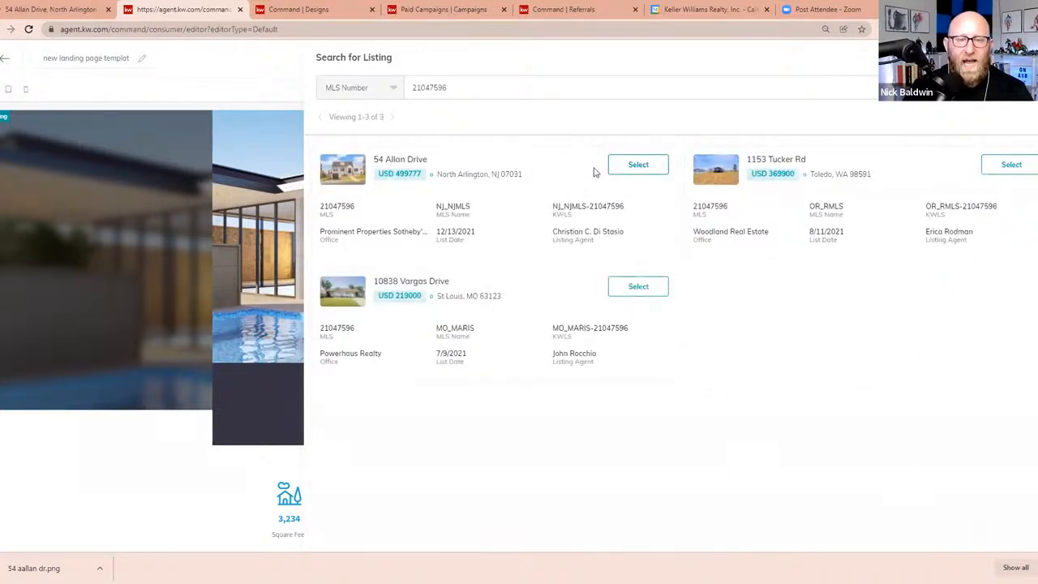
left_click(640, 166)
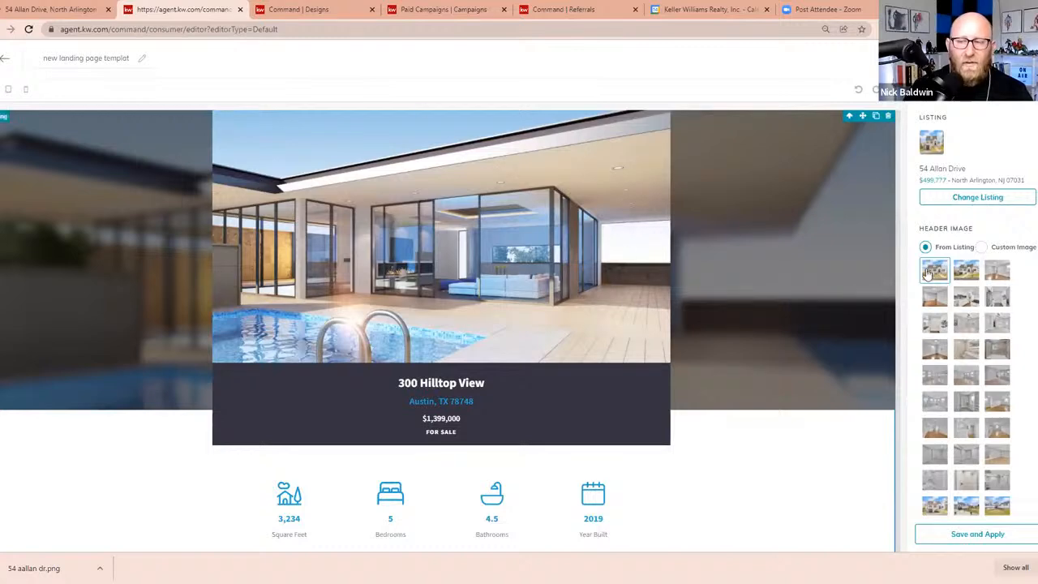
left_click(979, 537)
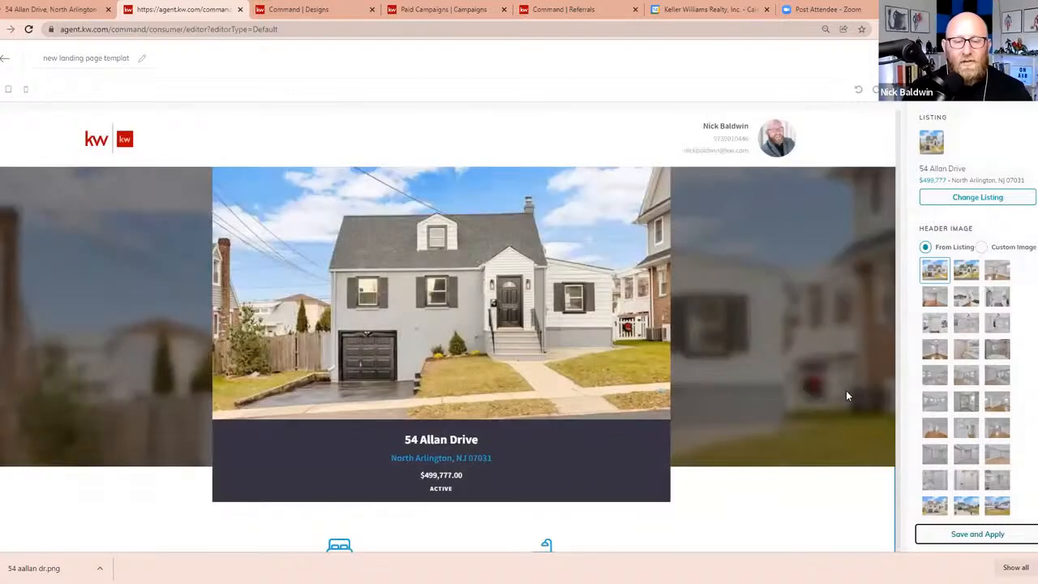
Review the applied listing's header, property description, photo gallery, details and map, continuing to the Neighborhood Trends section
scroll(847, 395, "down", 1)
scroll(848, 395, "down", 1)
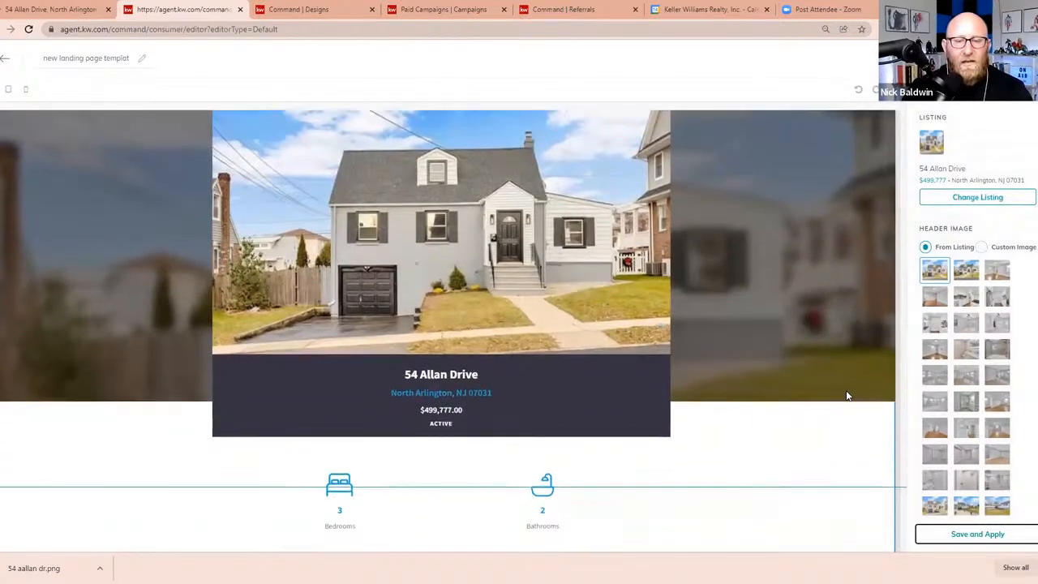
scroll(347, 301, "down", 2)
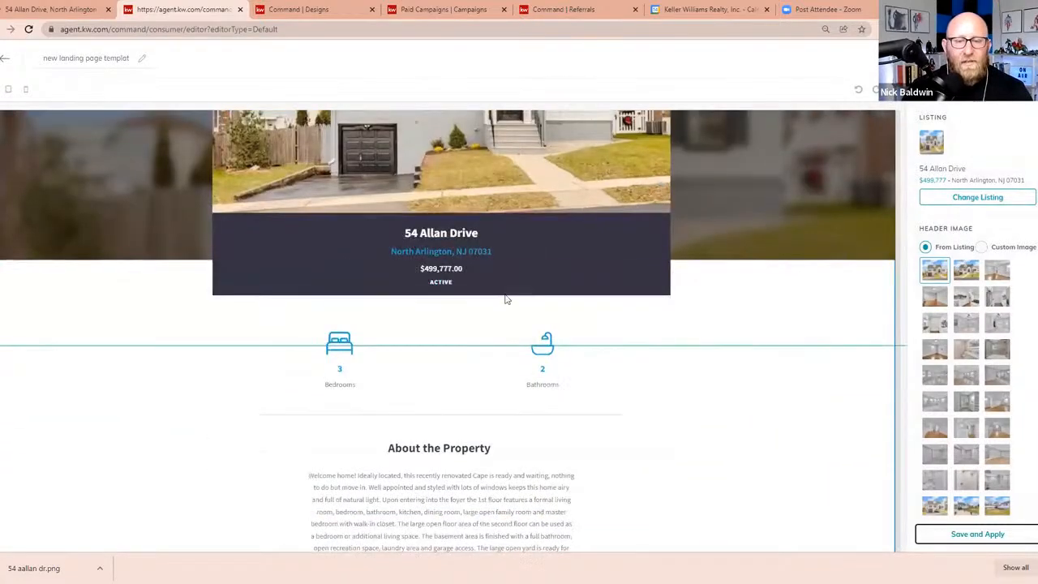
scroll(323, 290, "down", 1)
scroll(510, 285, "down", 1)
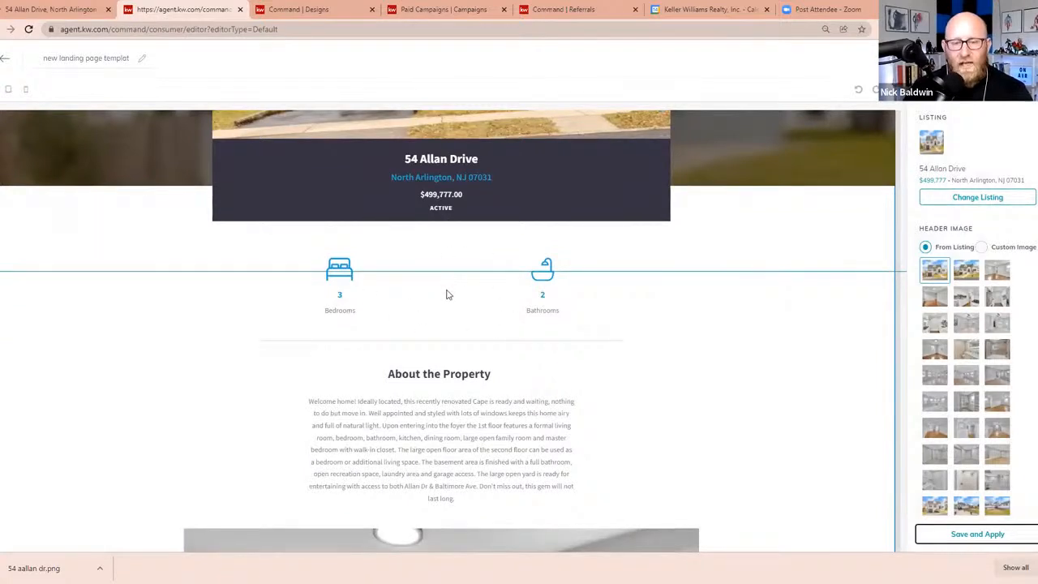
scroll(273, 224, "down", 2)
scroll(306, 224, "down", 1)
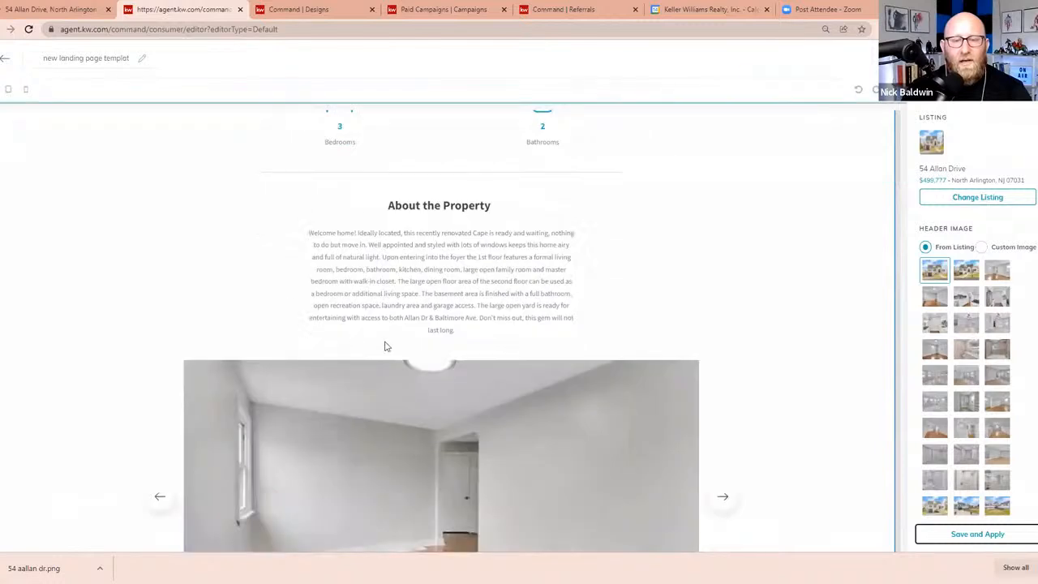
scroll(713, 283, "down", 4)
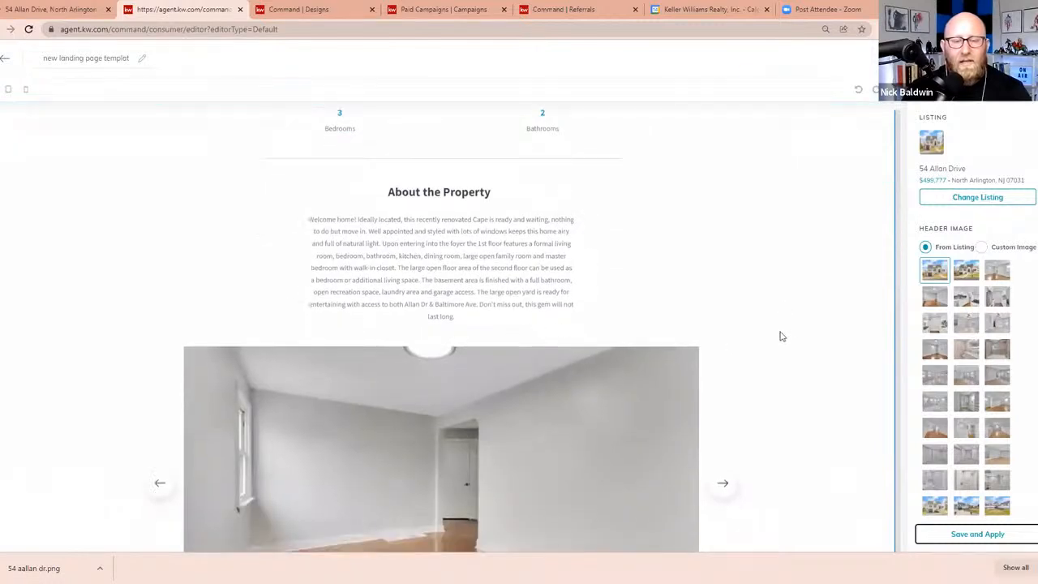
left_click(720, 275)
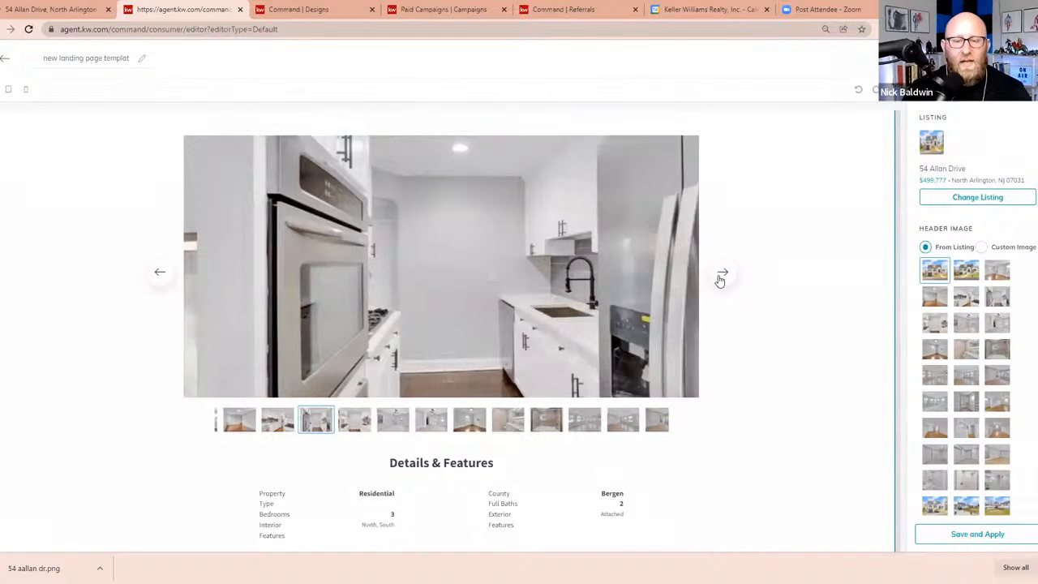
left_click(720, 277)
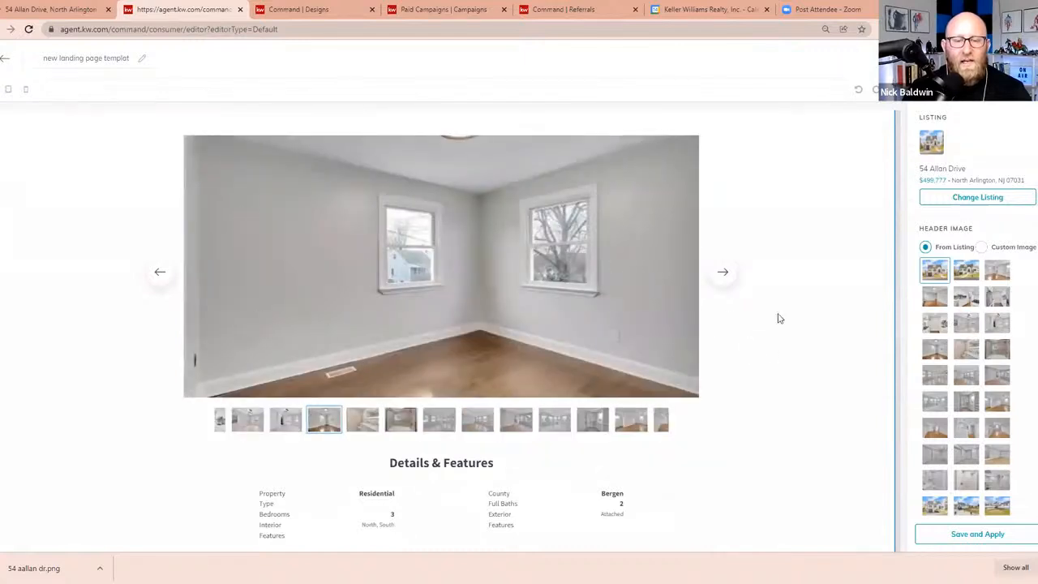
scroll(814, 311, "down", 4)
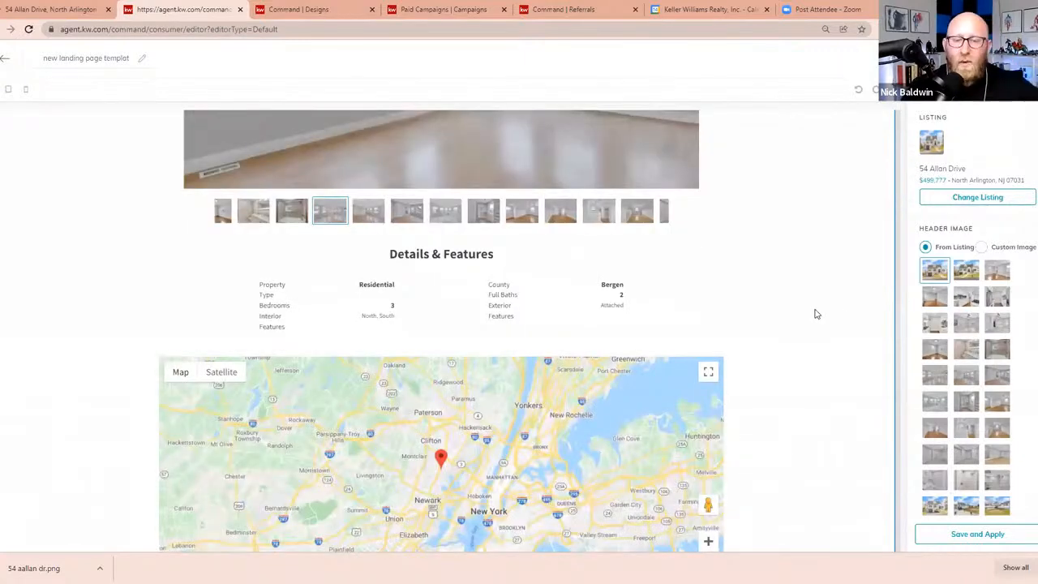
scroll(842, 309, "down", 1)
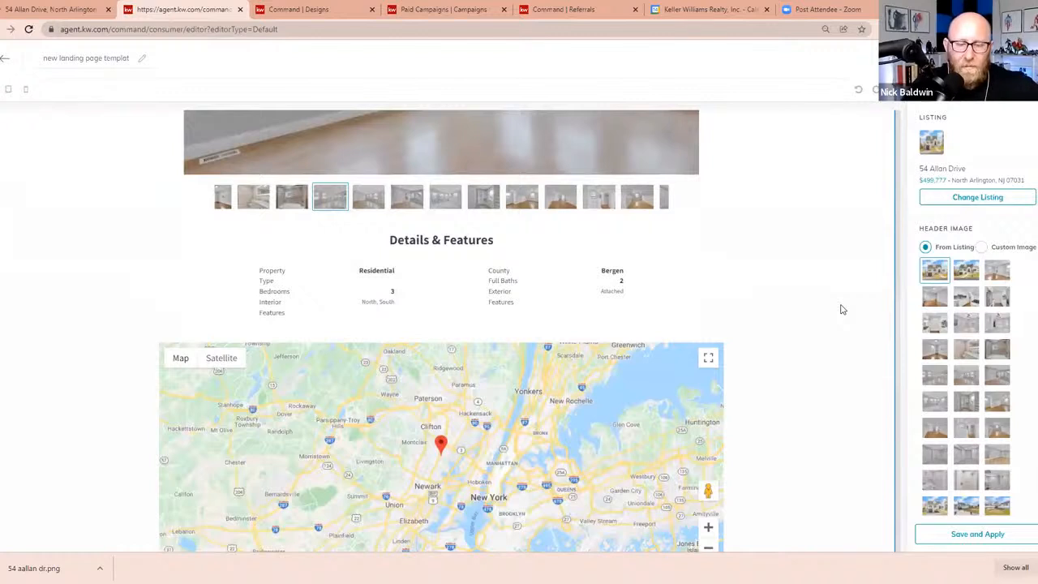
scroll(847, 305, "down", 10)
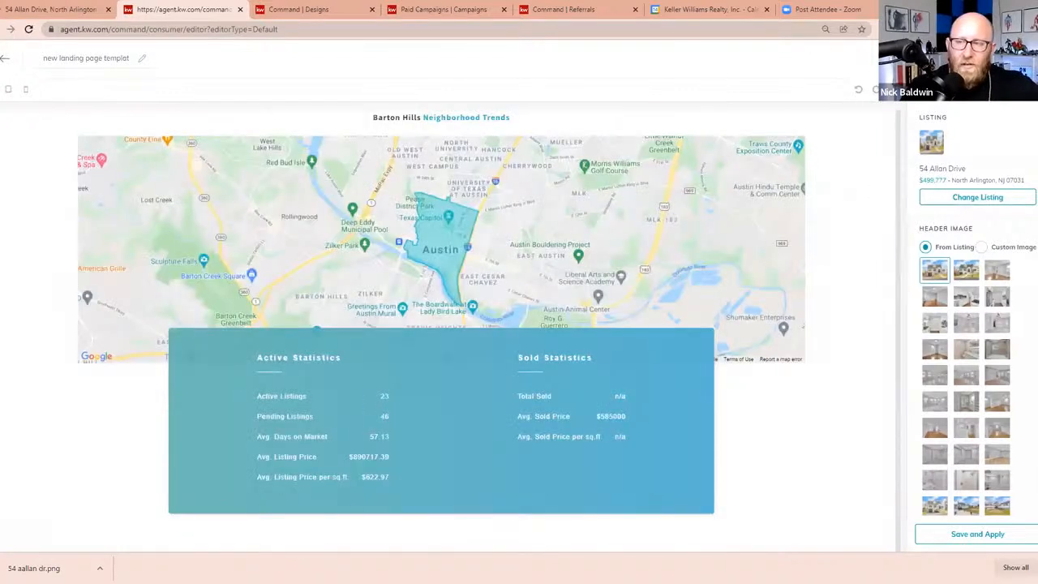
Open the New Market Snap widget's settings and replace its postal code with 07031, copied from the property's listing page
left_click(921, 88)
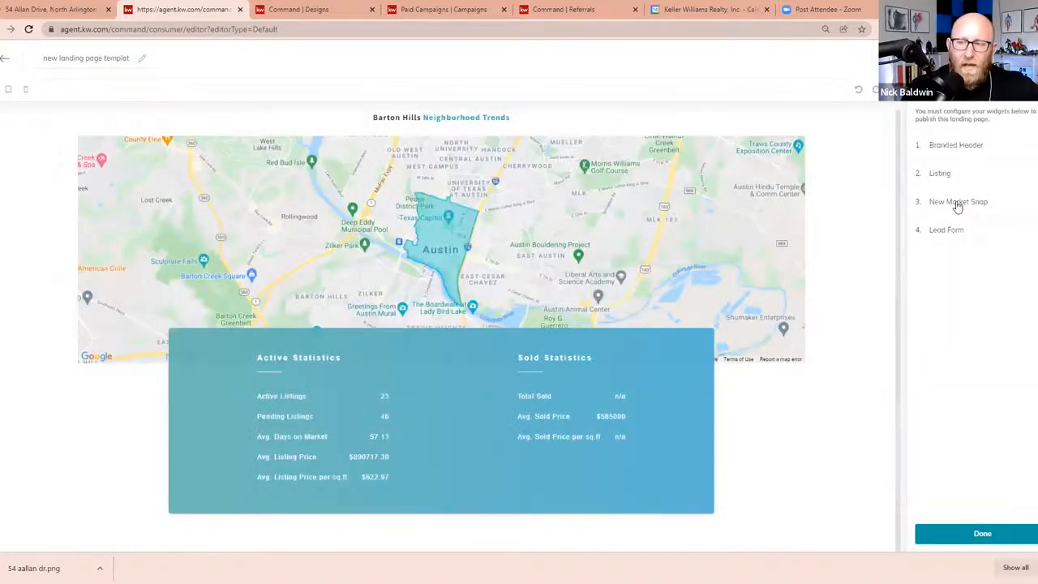
left_click(1003, 204)
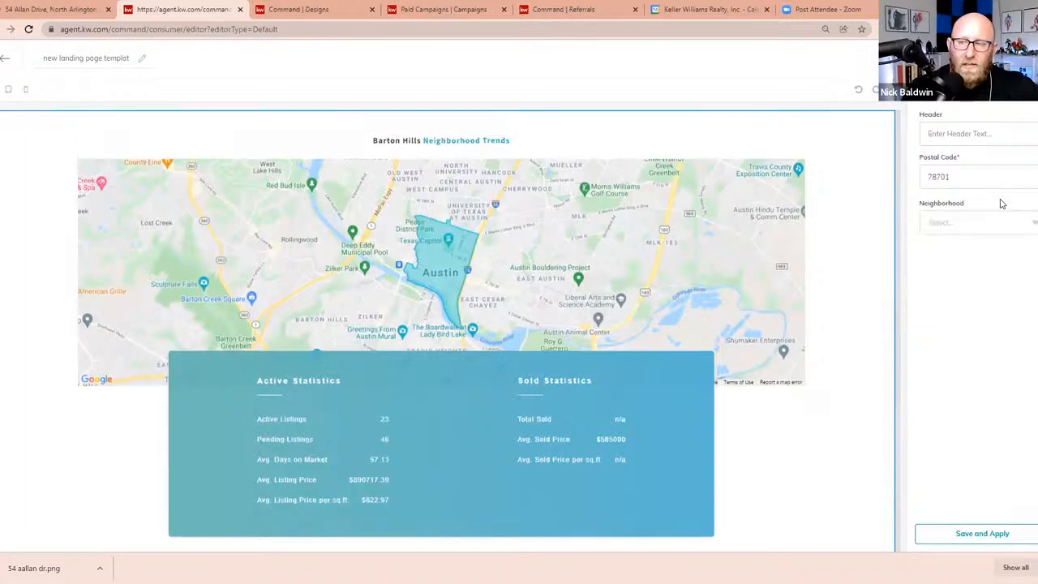
left_click(949, 179)
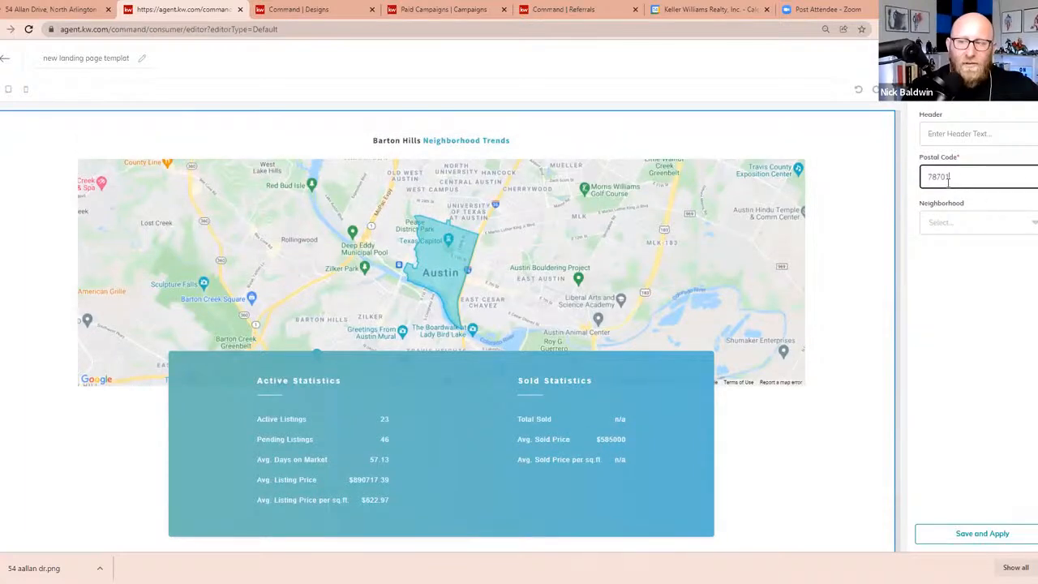
double_click(948, 179)
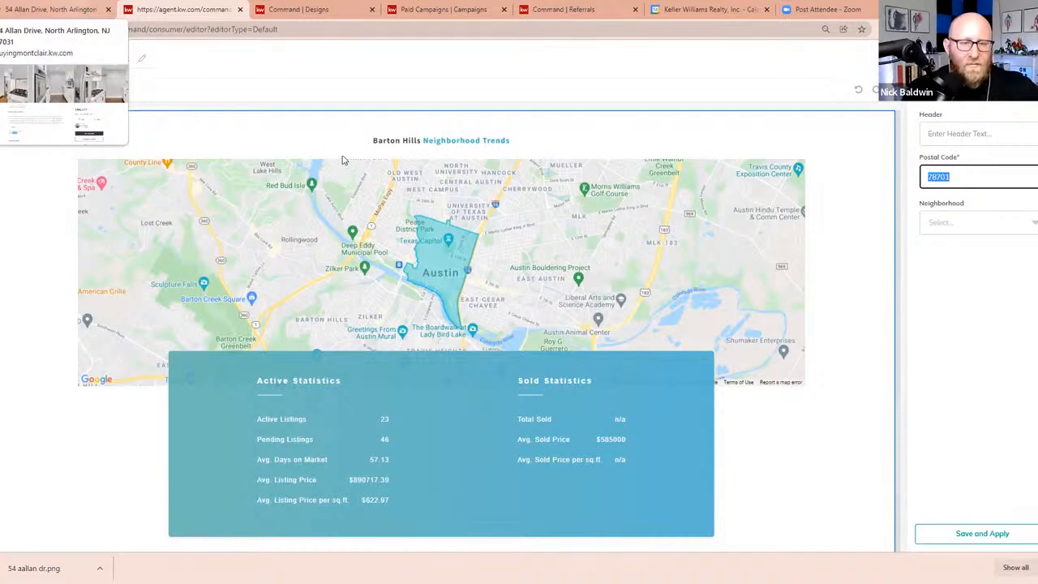
left_click(56, 8)
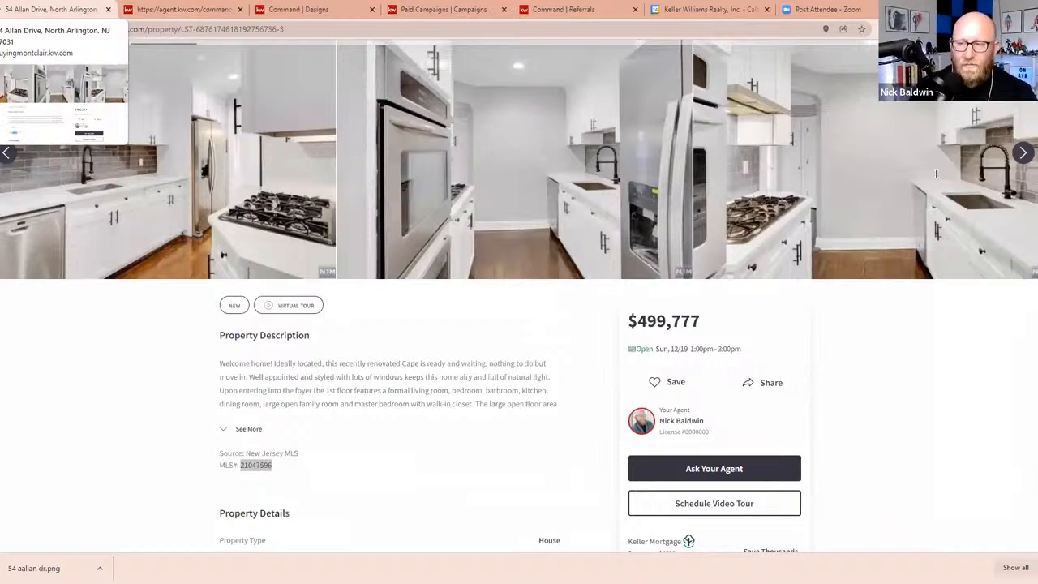
scroll(935, 173, "up", 3)
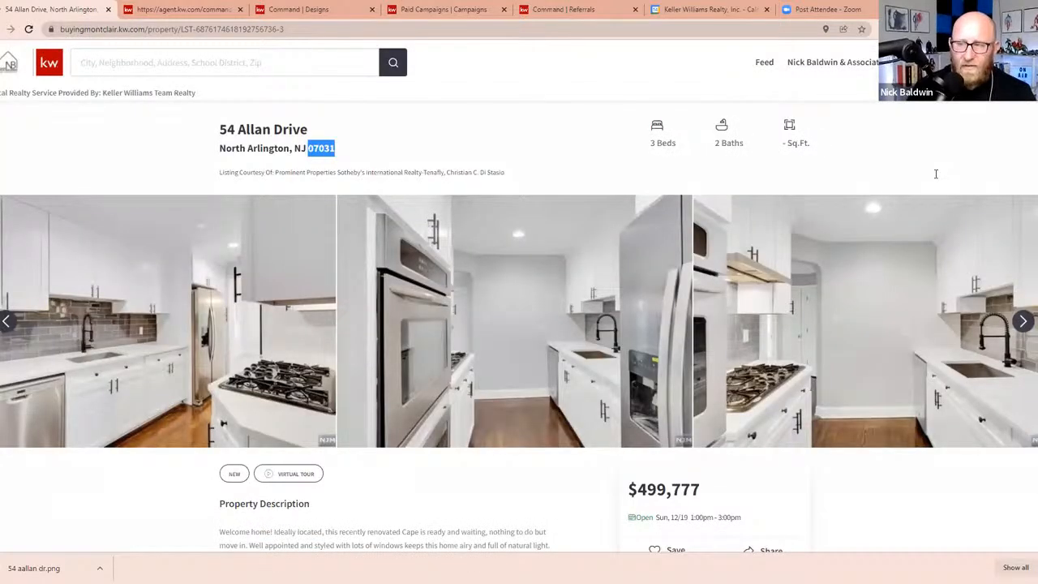
key("ctrl+Tab")
left_click(935, 175)
type("07031")
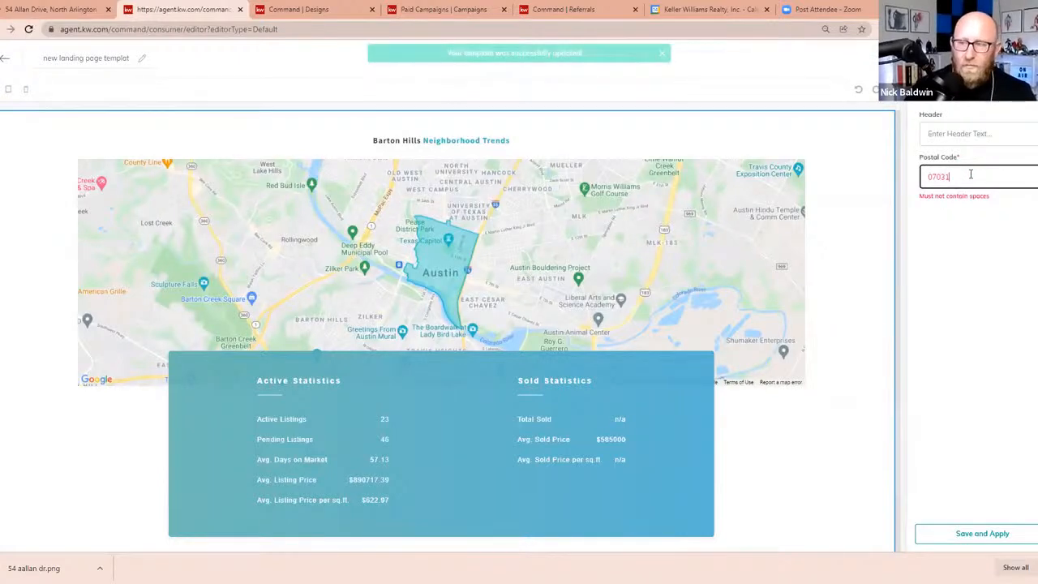
key("BackSpace")
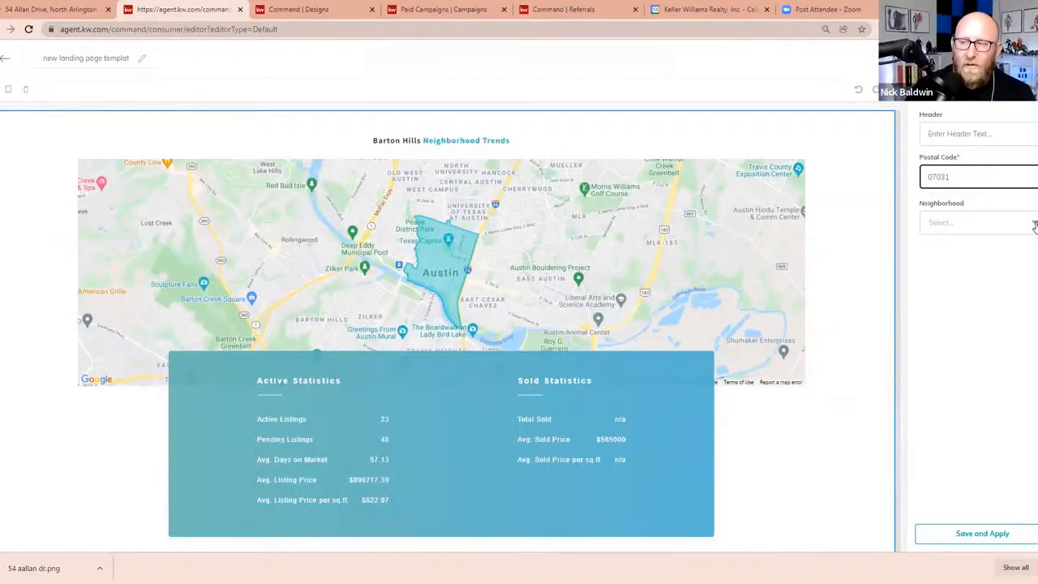
Set the market snap's neighborhood to North Arlington Garden, then save and apply the widget
left_click(1034, 227)
left_click(1035, 227)
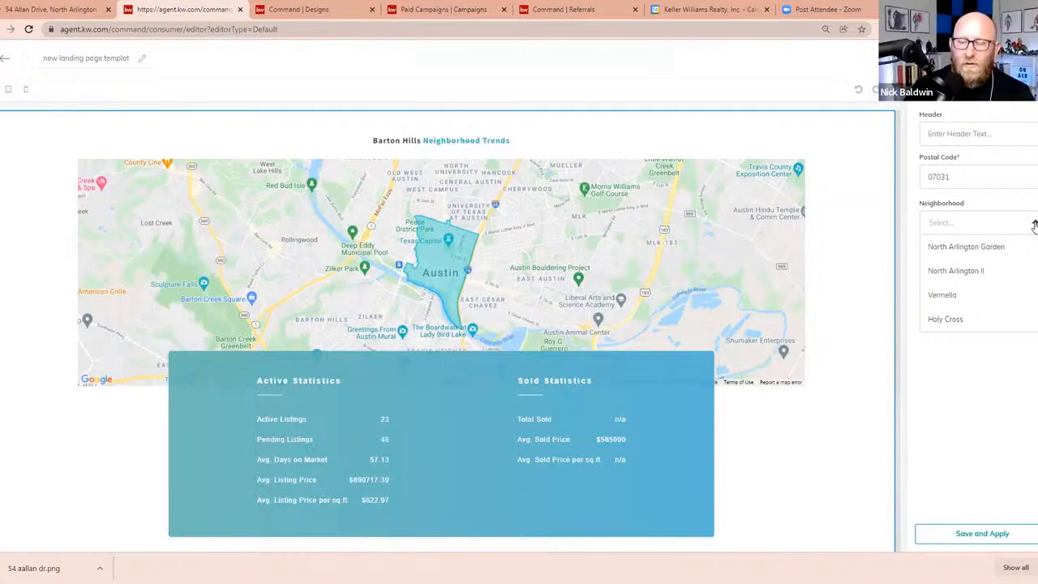
left_click(979, 250)
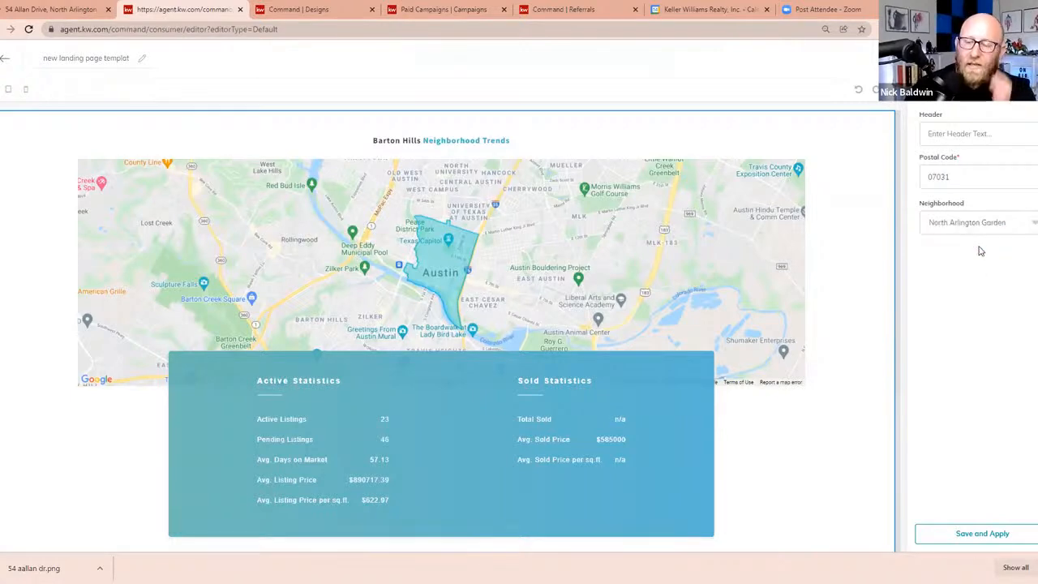
left_click(970, 535)
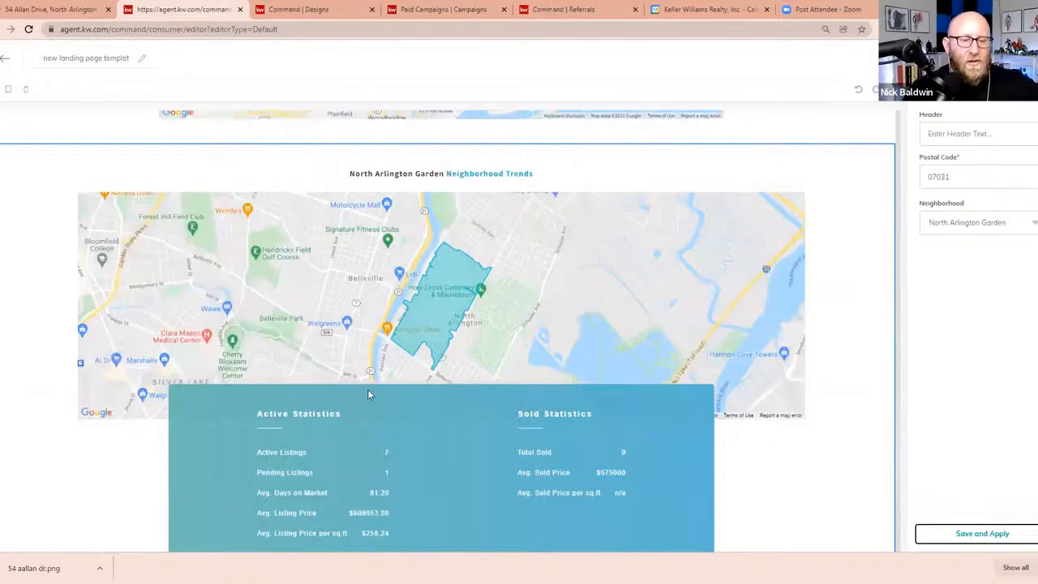
Review the updated Neighborhood Trends map and statistics, the lead form, and the listing sections up to the branded header
scroll(386, 395, "down", 1)
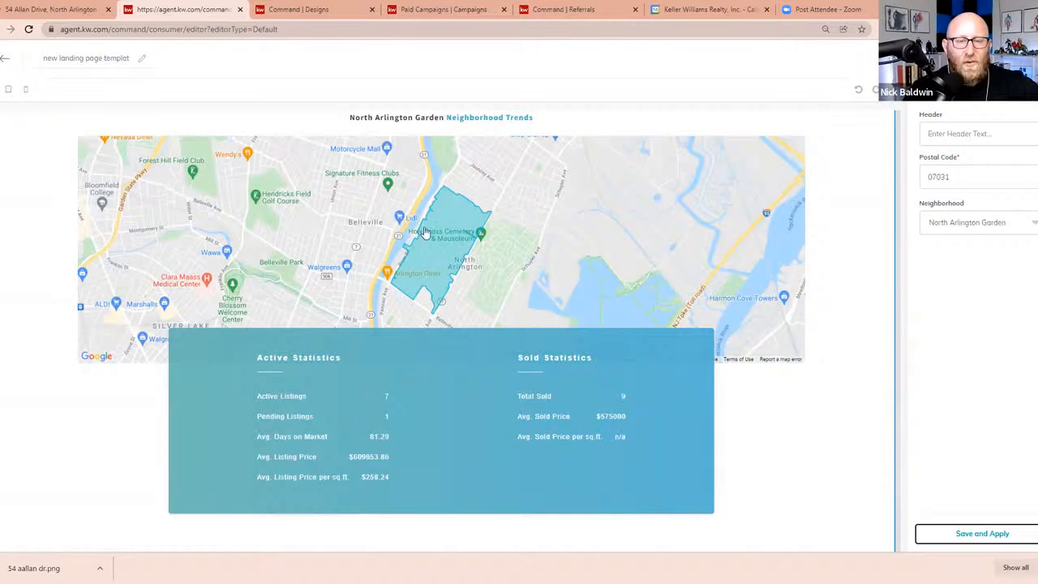
scroll(783, 396, "down", 1)
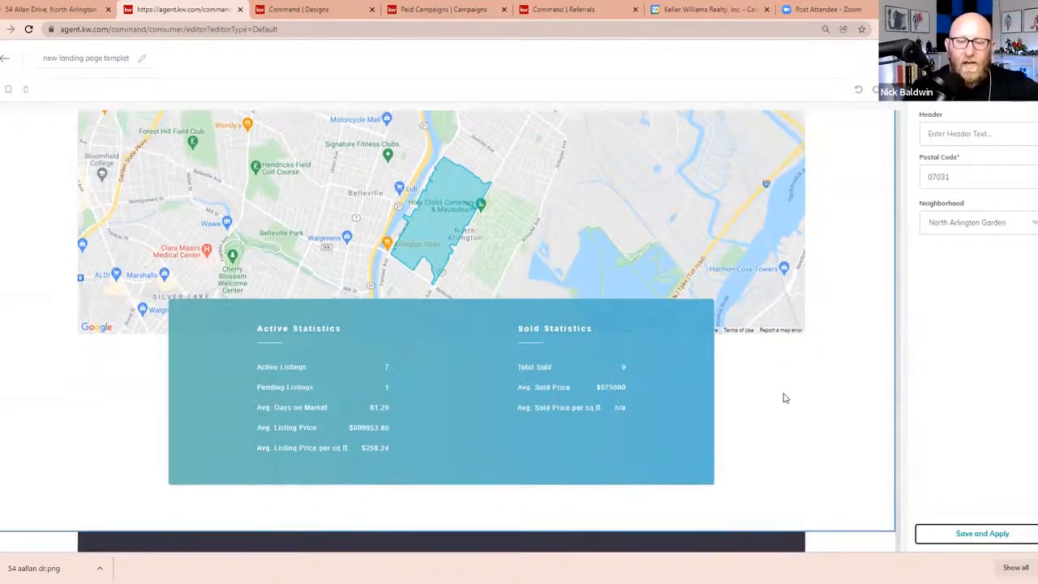
scroll(810, 397, "down", 2)
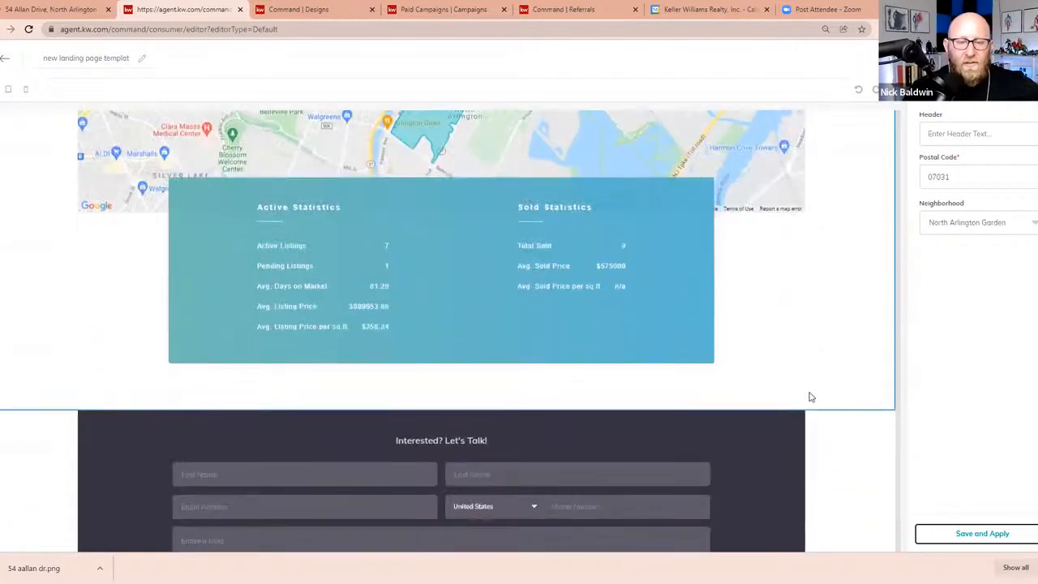
scroll(810, 397, "up", 10)
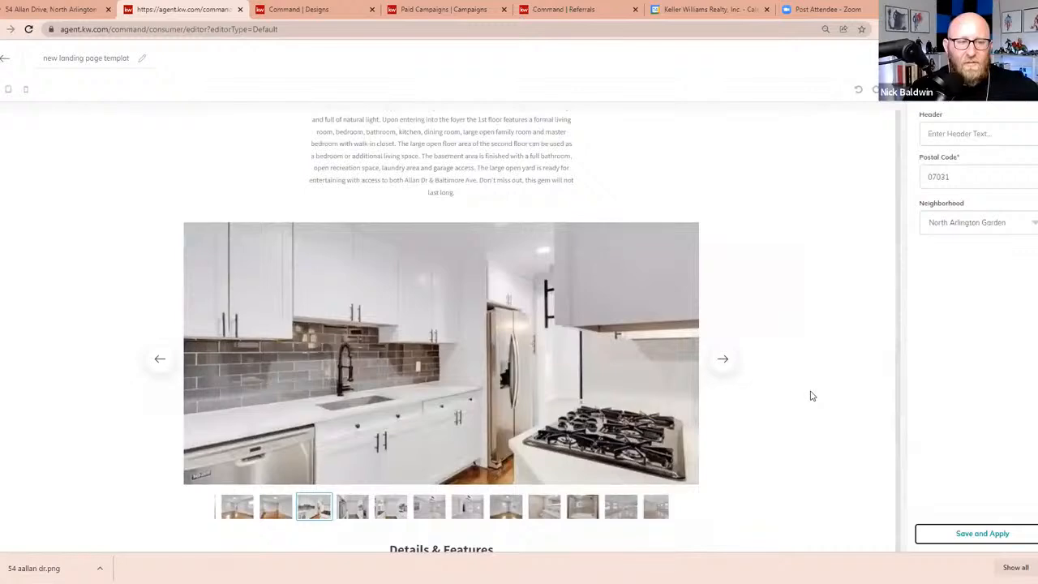
scroll(813, 395, "up", 8)
scroll(811, 394, "down", 10)
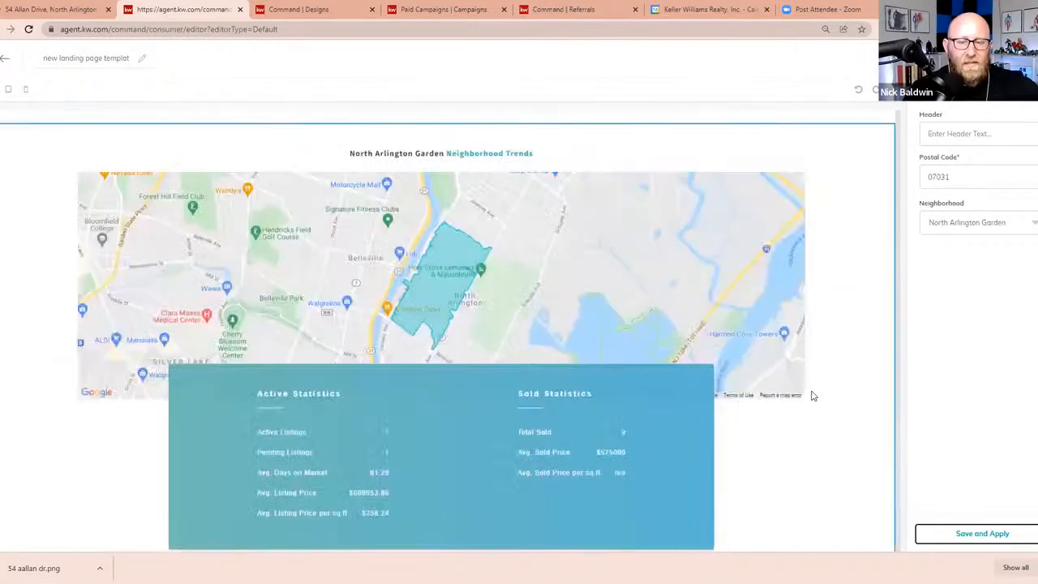
scroll(813, 395, "up", 2)
scroll(814, 395, "up", 10)
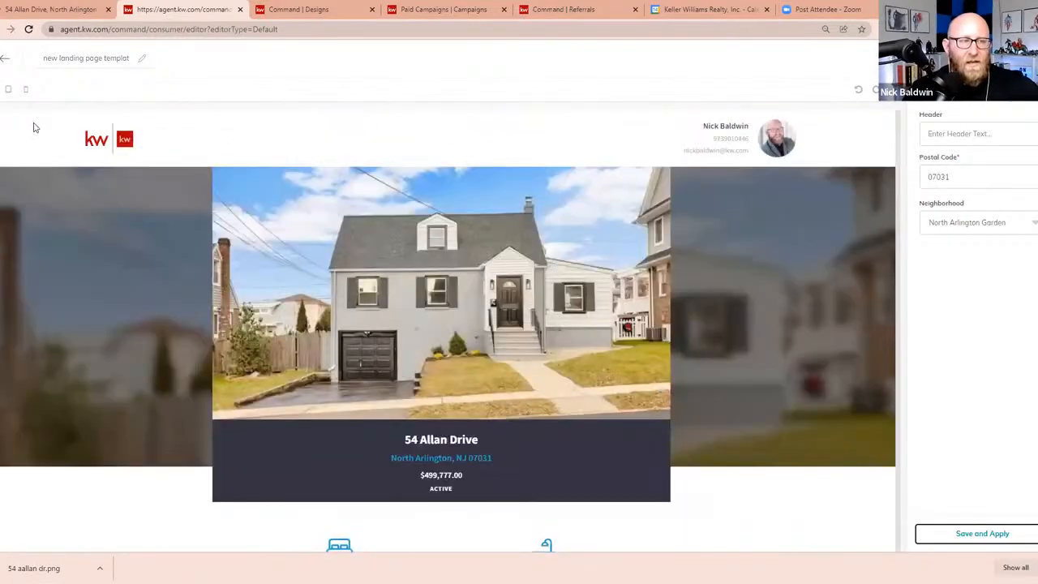
Preview the landing page in the tablet and mobile layouts, checking the listing and neighborhood sections
left_click(10, 90)
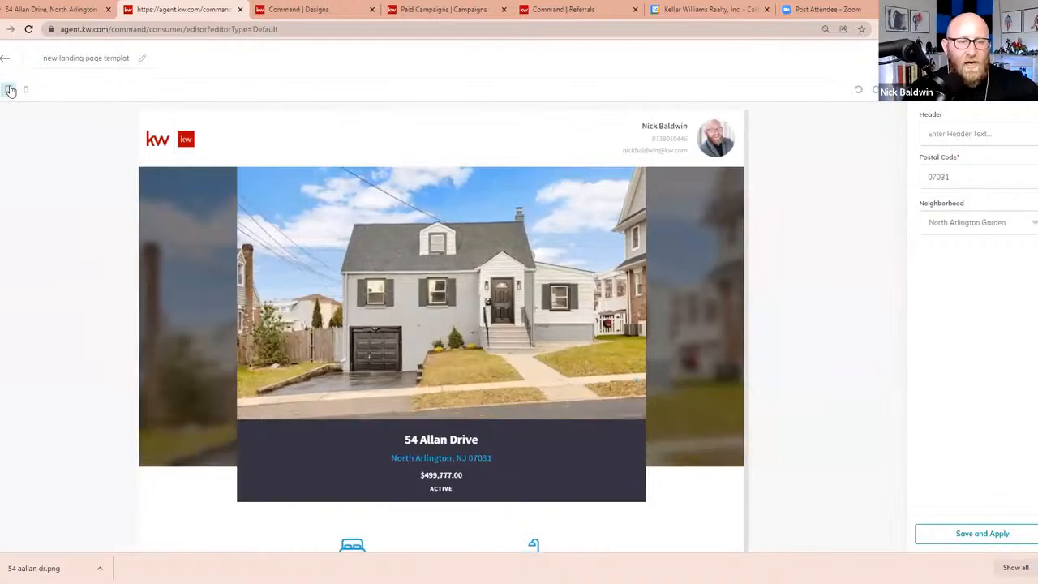
scroll(416, 301, "down", 5)
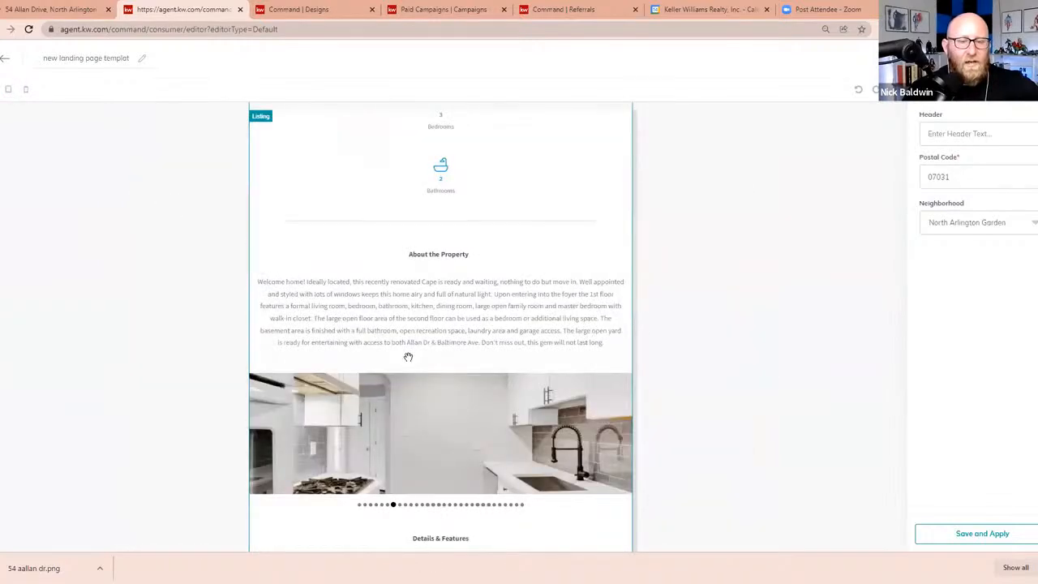
scroll(410, 360, "down", 1)
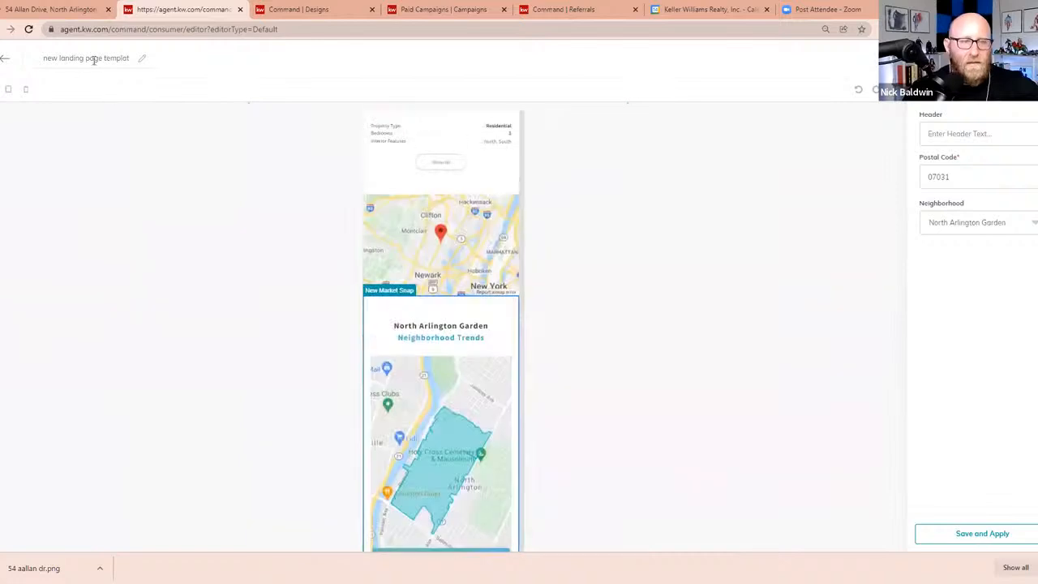
Rename the landing page with the property's street address followed by NA
triple_click(93, 59)
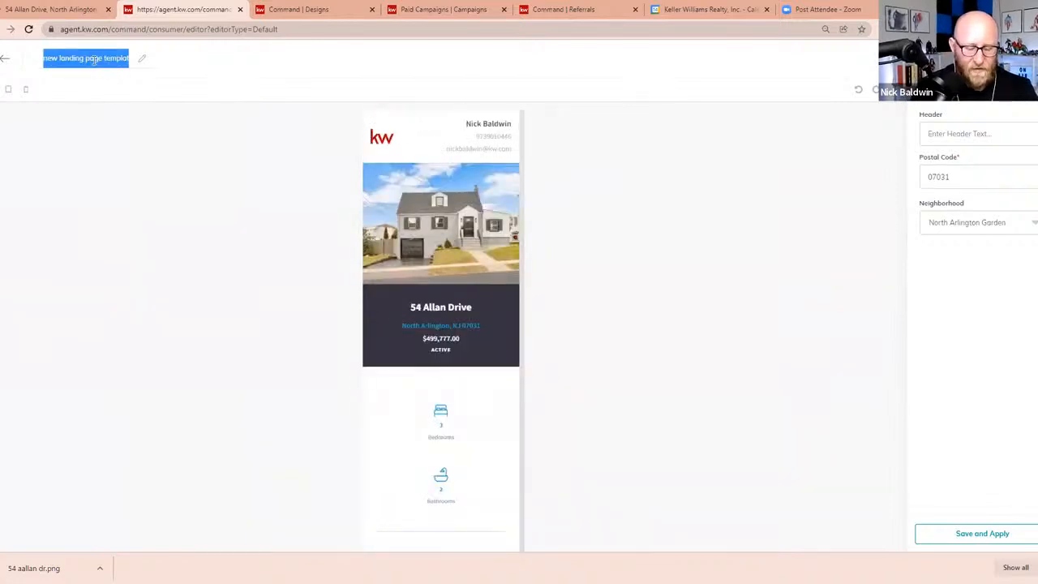
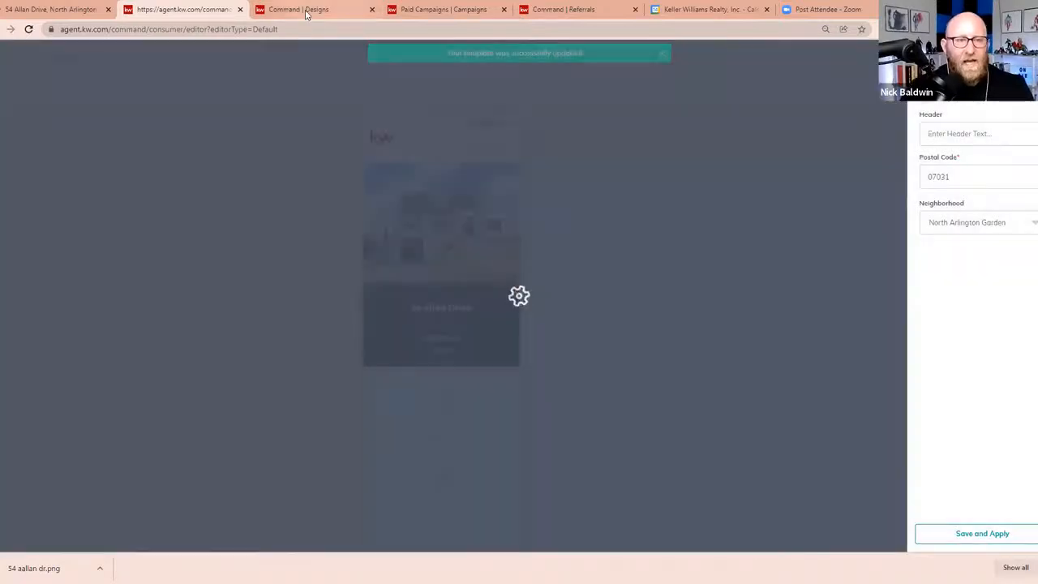
Switch to Command Designs and start a new Social design that imports photos and text from a listing
mouse_move(307, 12)
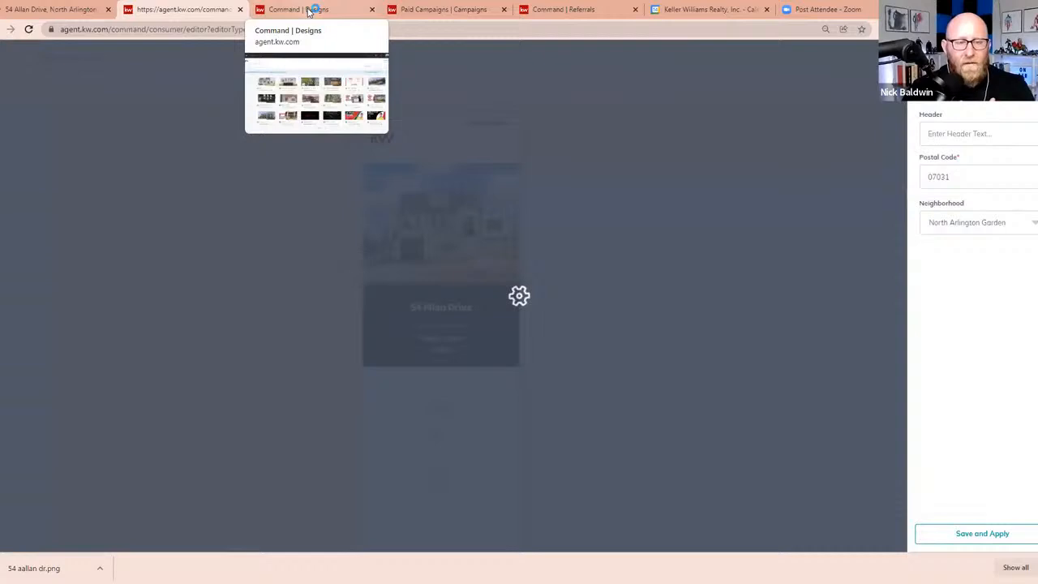
left_click(308, 12)
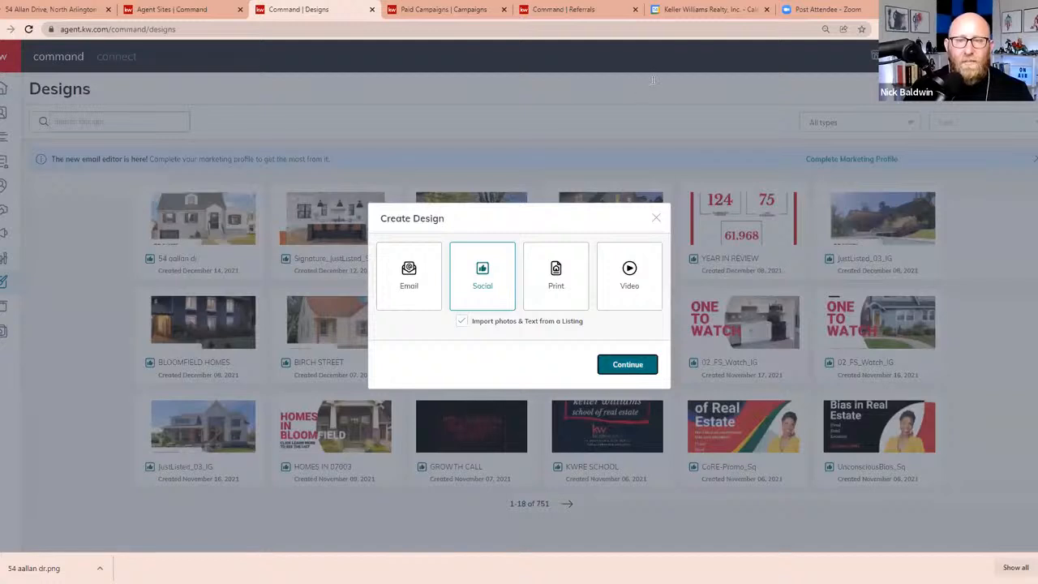
left_click(546, 89)
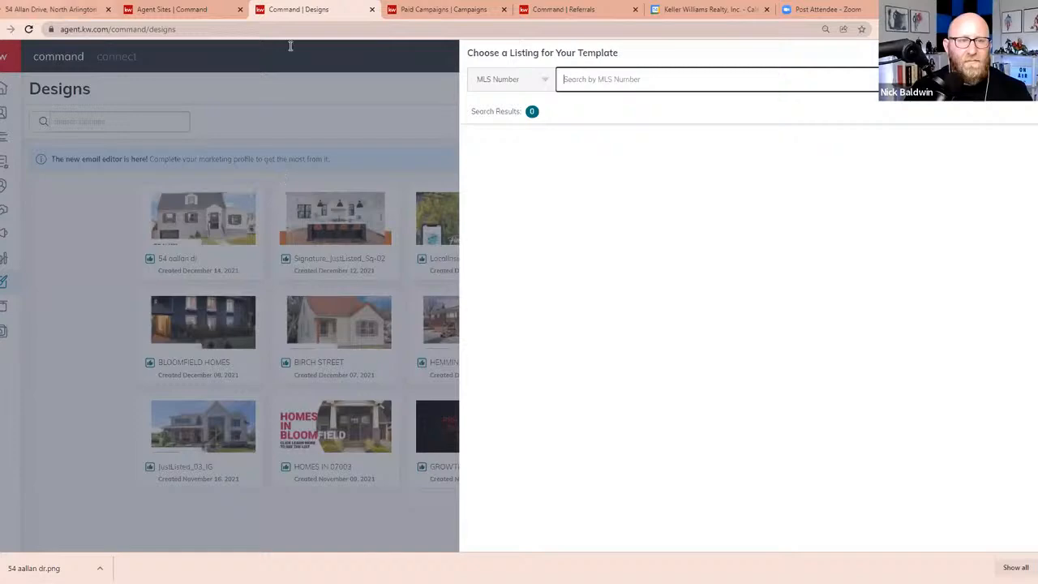
Look up MLS Number 21047596 for the design and select the North Arlington listing
left_click(52, 9)
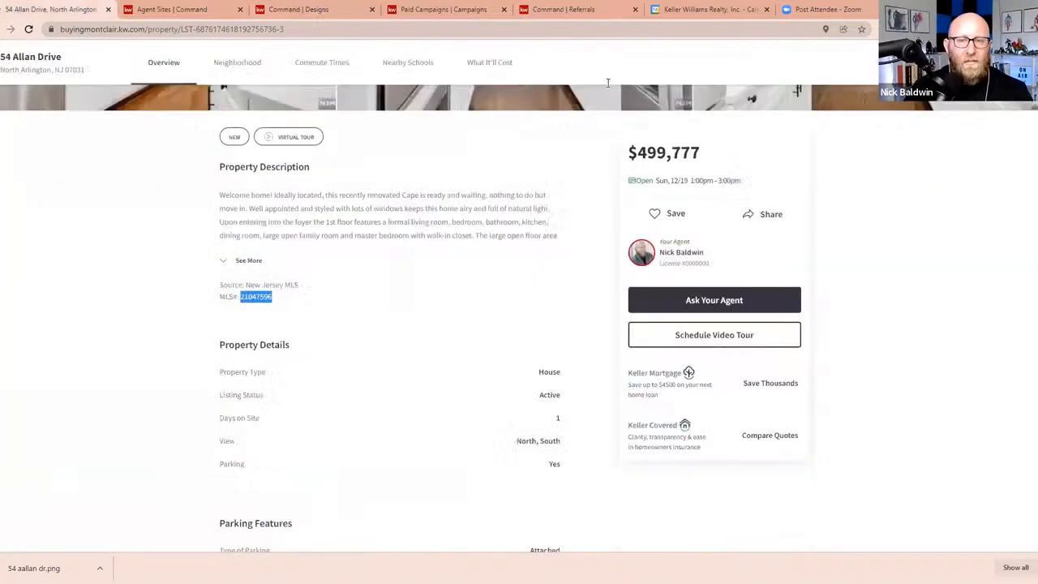
right_click(607, 82)
left_click(634, 170)
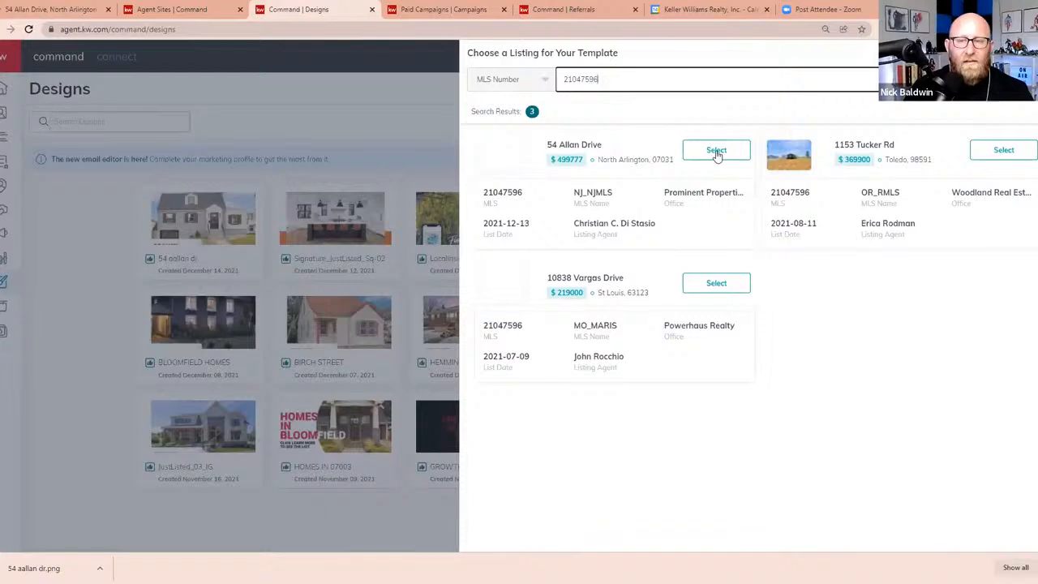
left_click(717, 152)
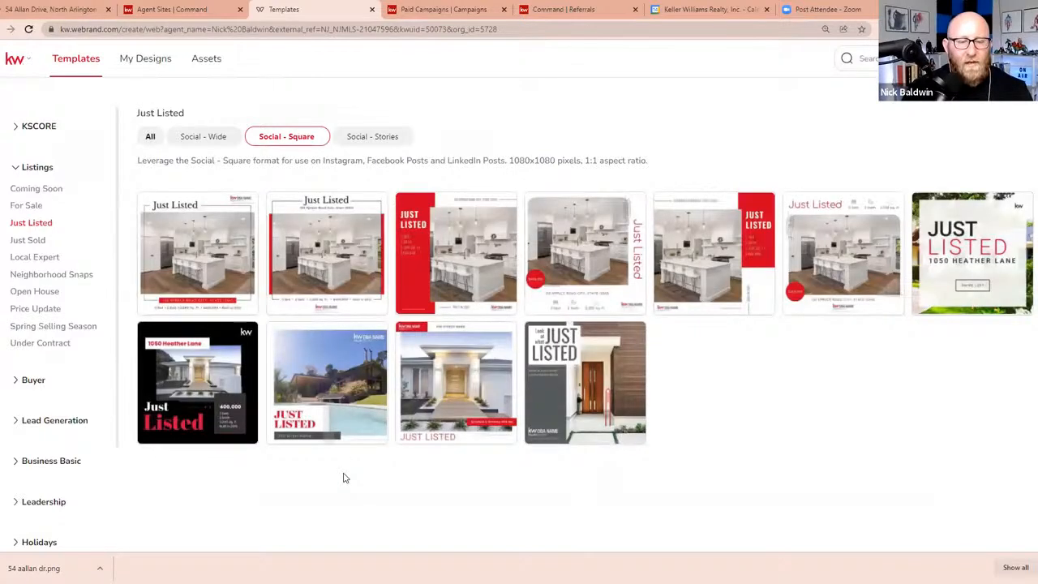
Use the JustListed_03_IG template from the Social - Square Just Listed designs and select its main house photo
mouse_move(318, 345)
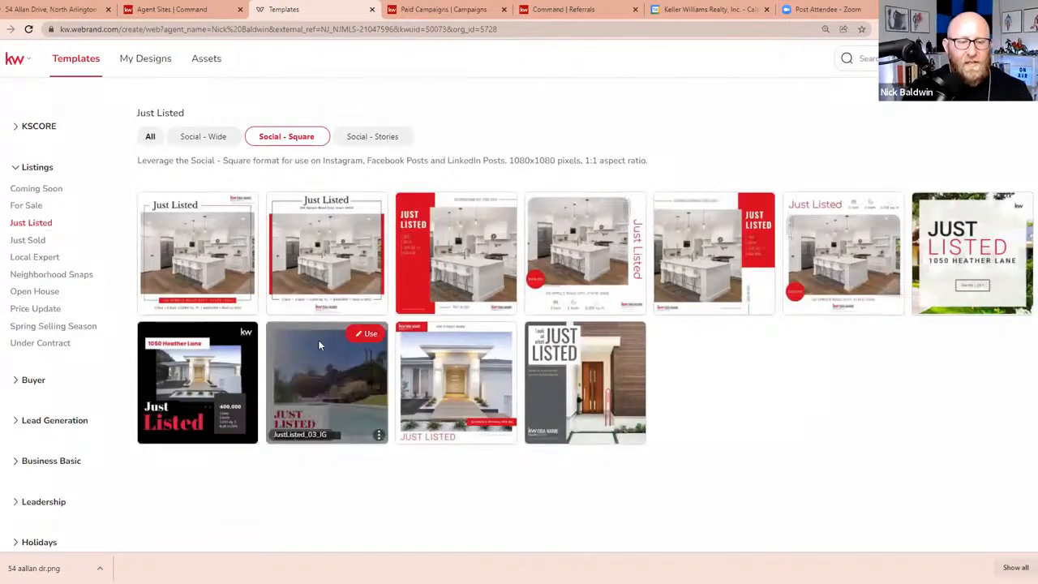
left_click(366, 335)
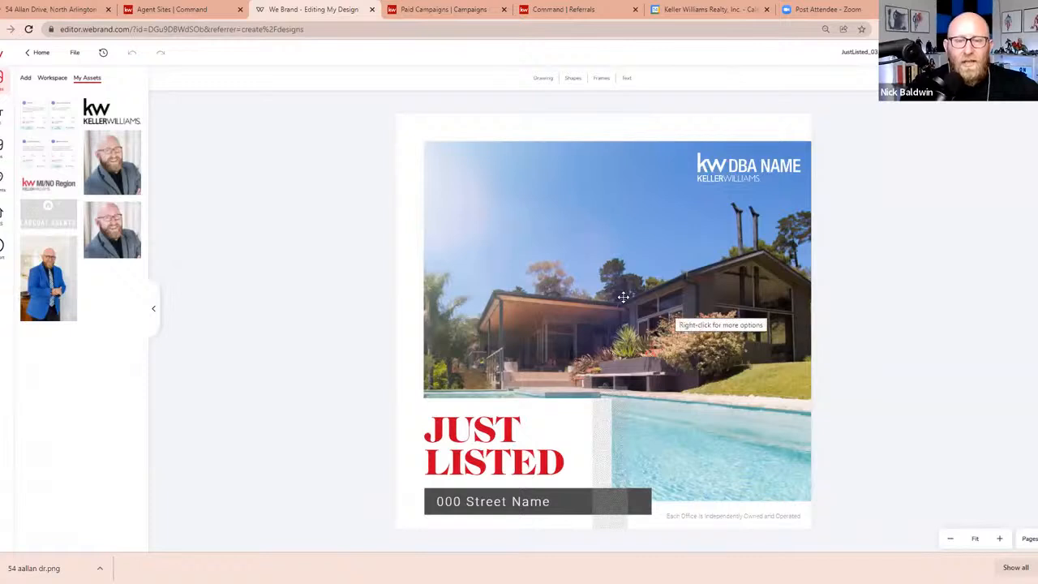
left_click(623, 297)
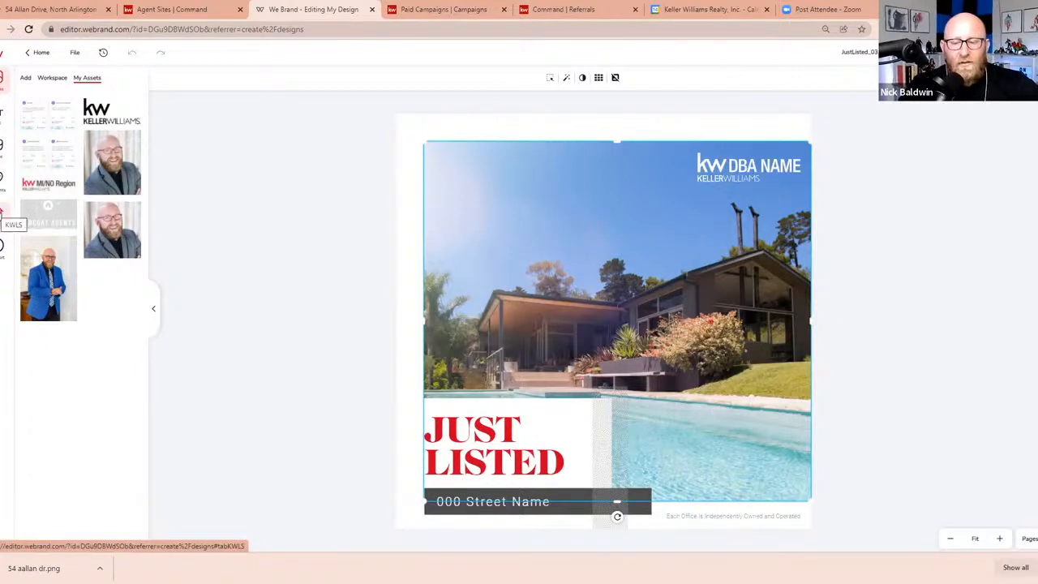
Open the imported North Arlington listing in KWLS, check its listing details, and return to its photos
left_click(1, 214)
left_click(85, 159)
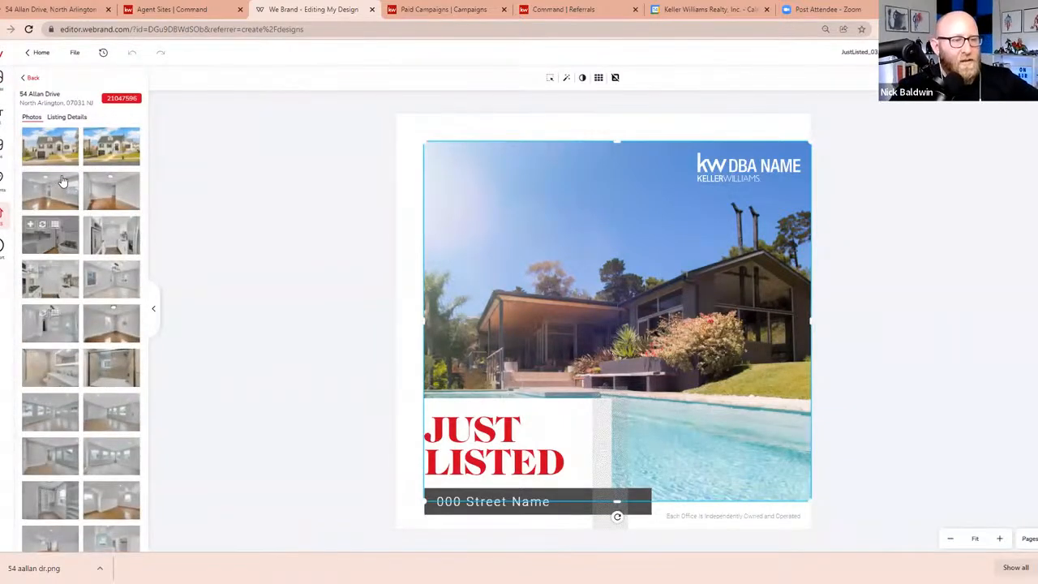
left_click(71, 119)
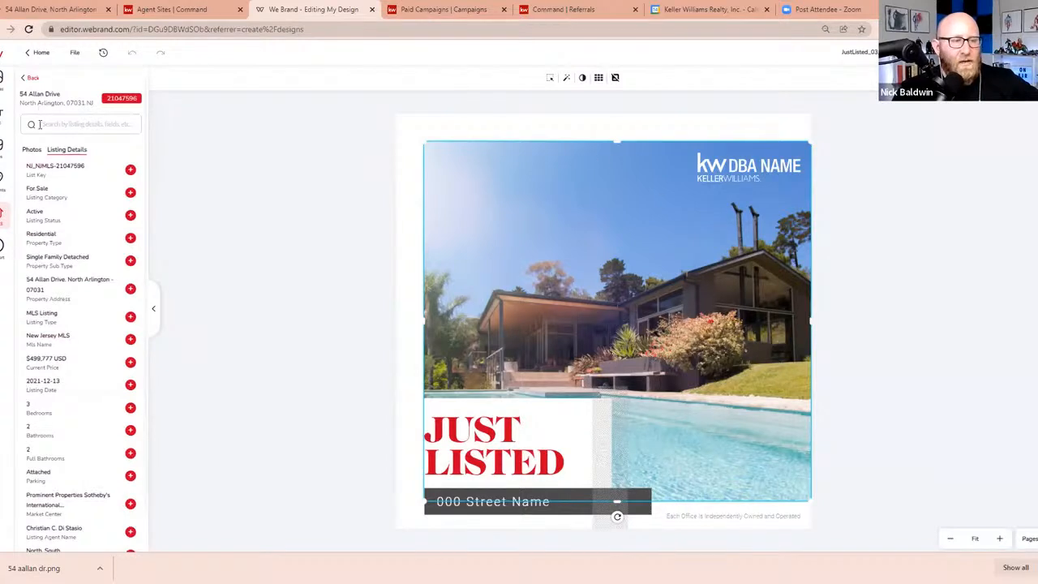
left_click(31, 150)
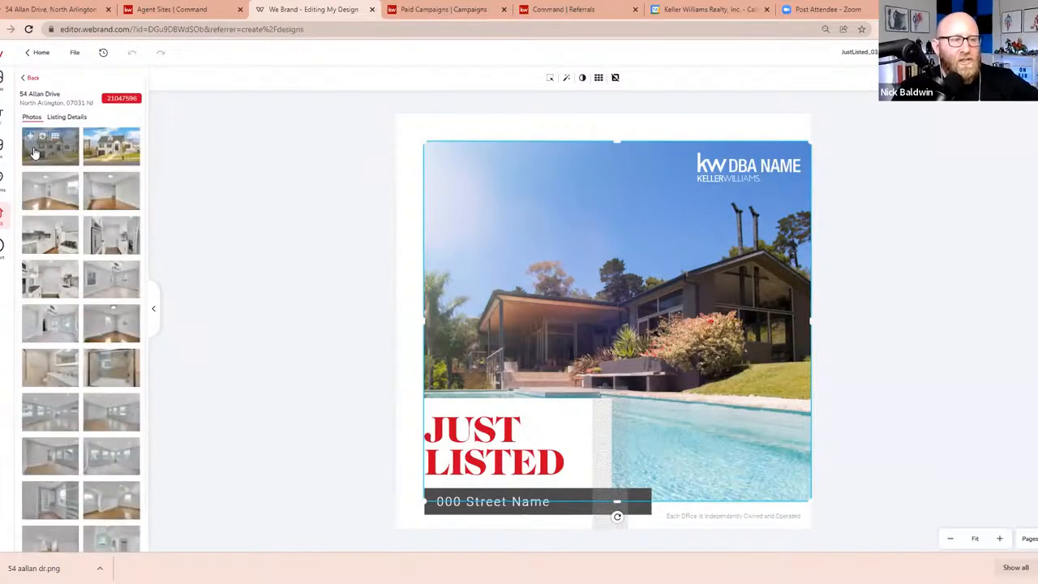
Replace the main house photo with the listing's first front exterior photo and reposition it so the whole facade shows within the frame
left_click(617, 280)
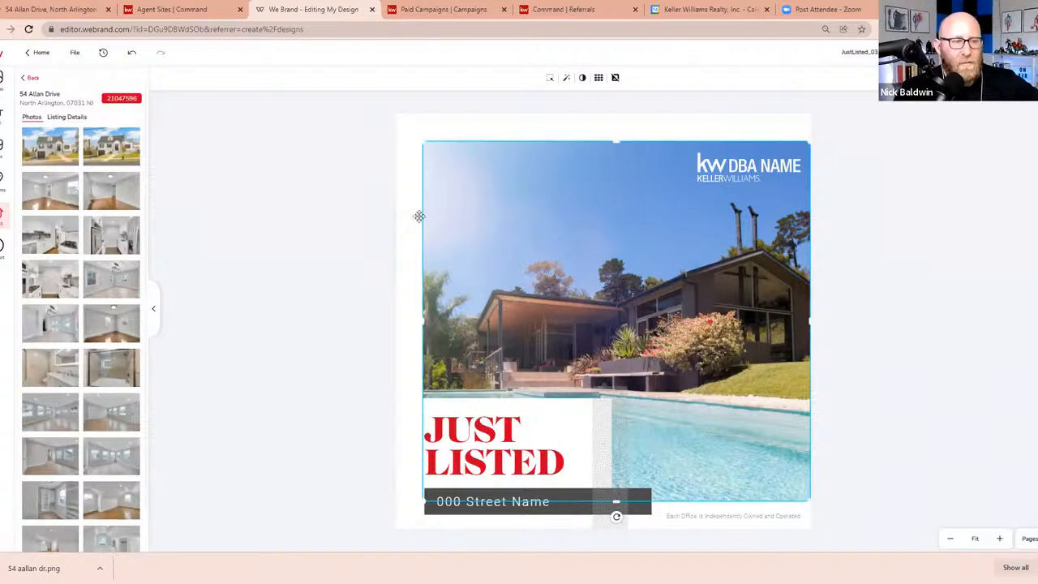
left_click(43, 138)
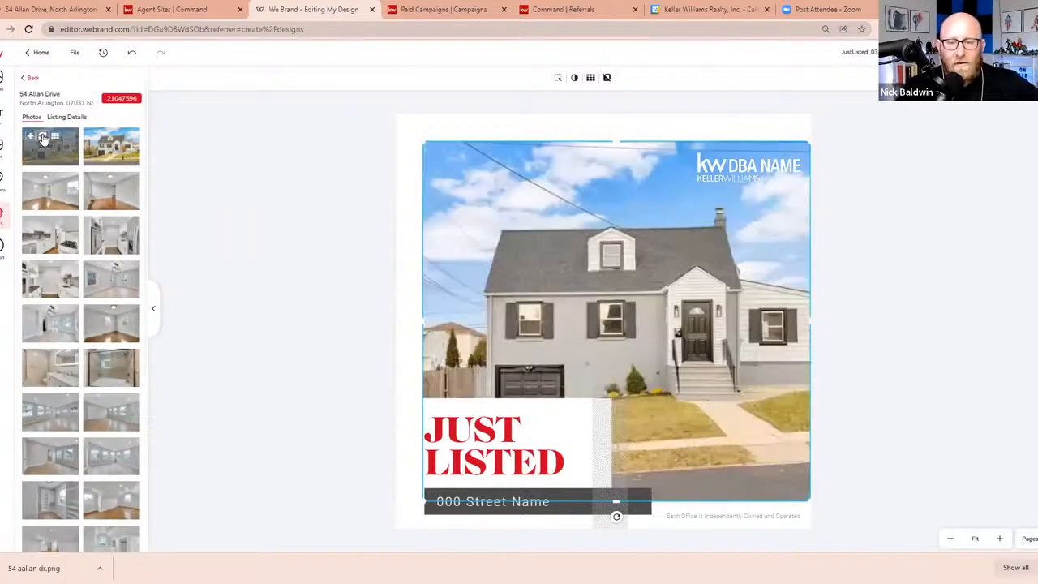
double_click(624, 304)
left_click_drag(606, 309, 589, 305)
double_click(589, 305)
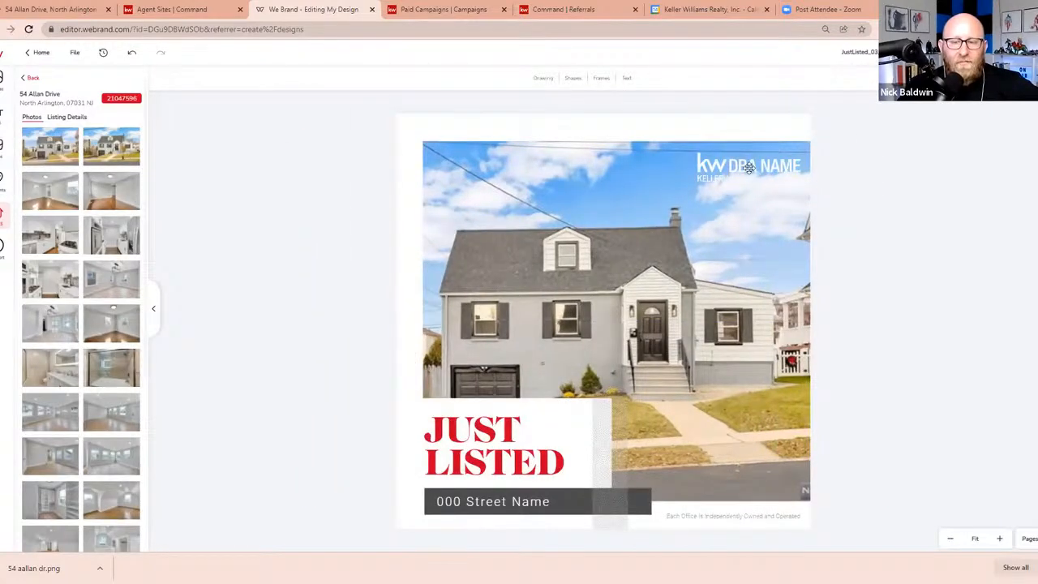
Replace the street name placeholder with the Property Address from the listing details, then shrink and move it to fit the dark bar
left_click(510, 503)
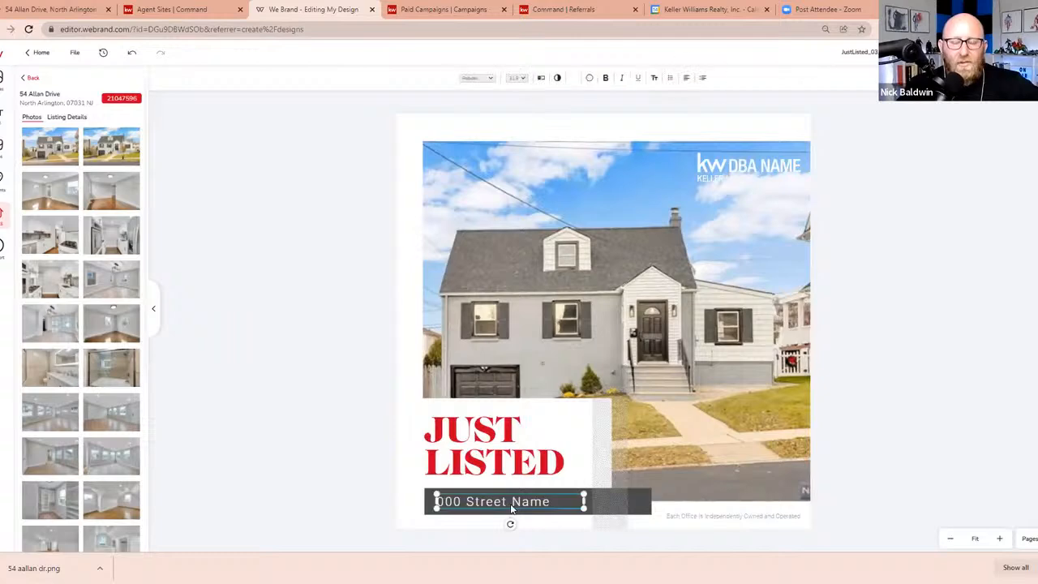
left_click(62, 119)
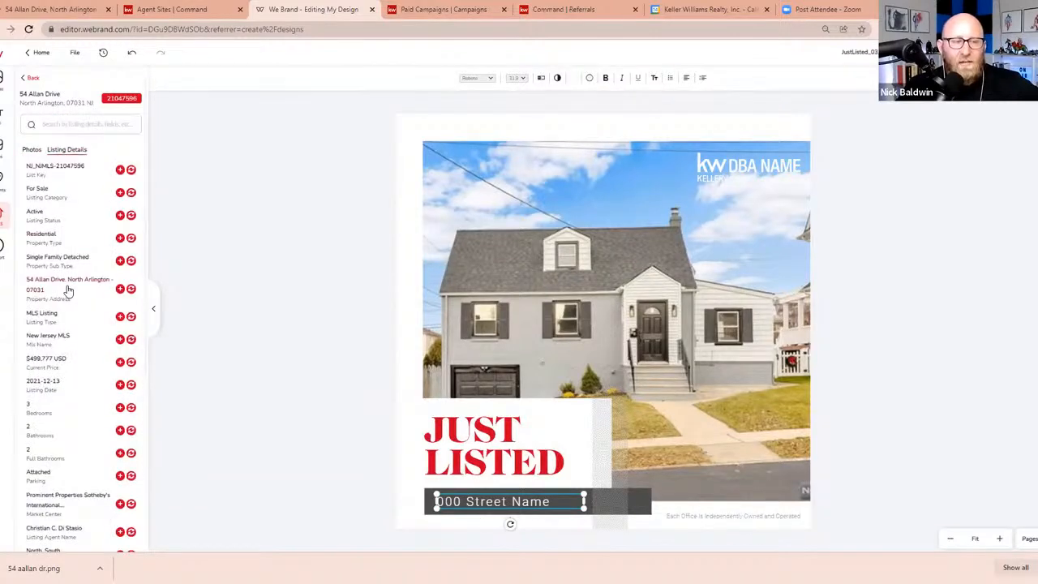
left_click(131, 289)
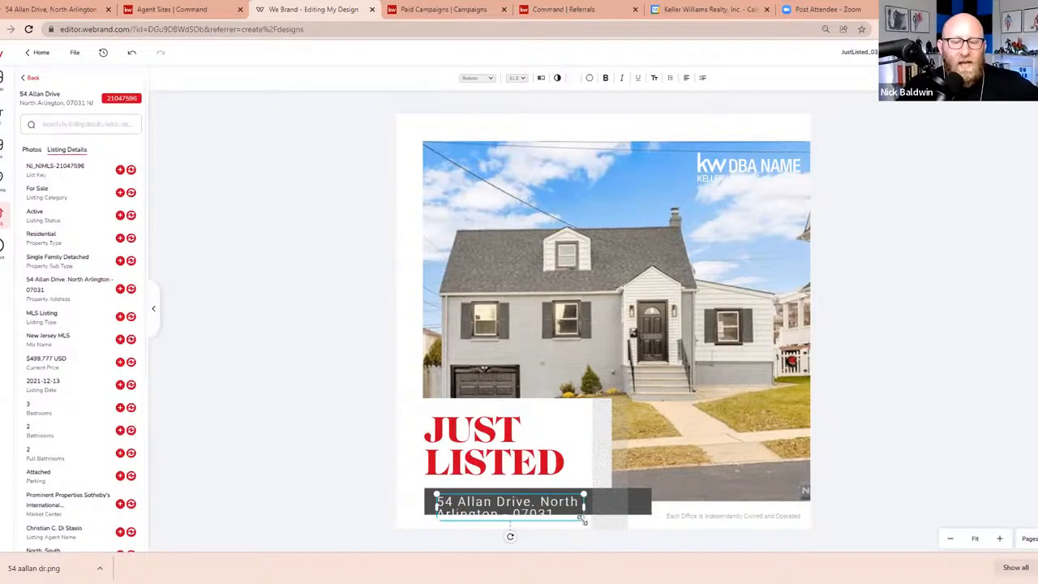
left_click_drag(582, 520, 524, 500)
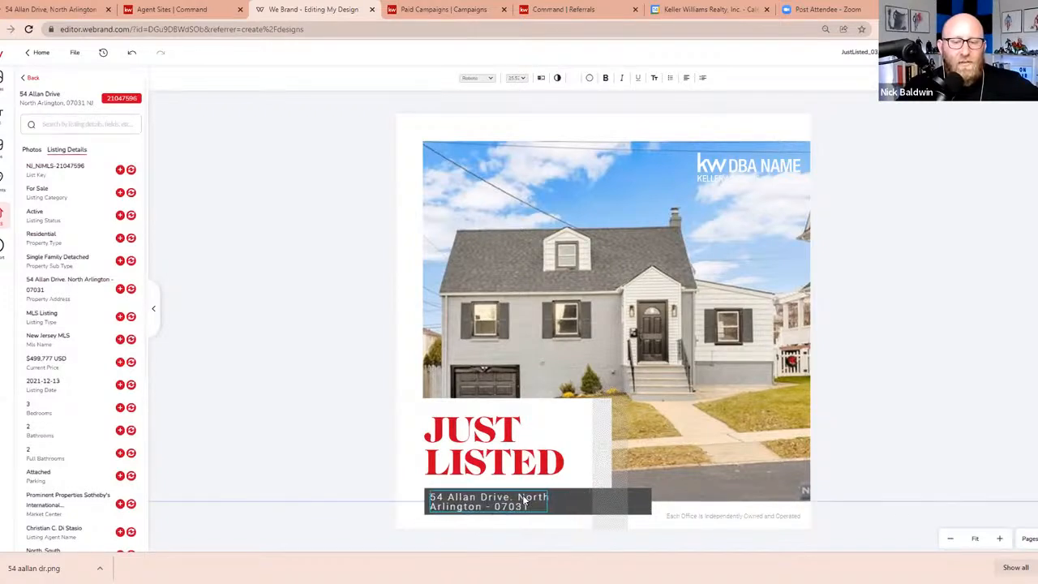
left_click(850, 471)
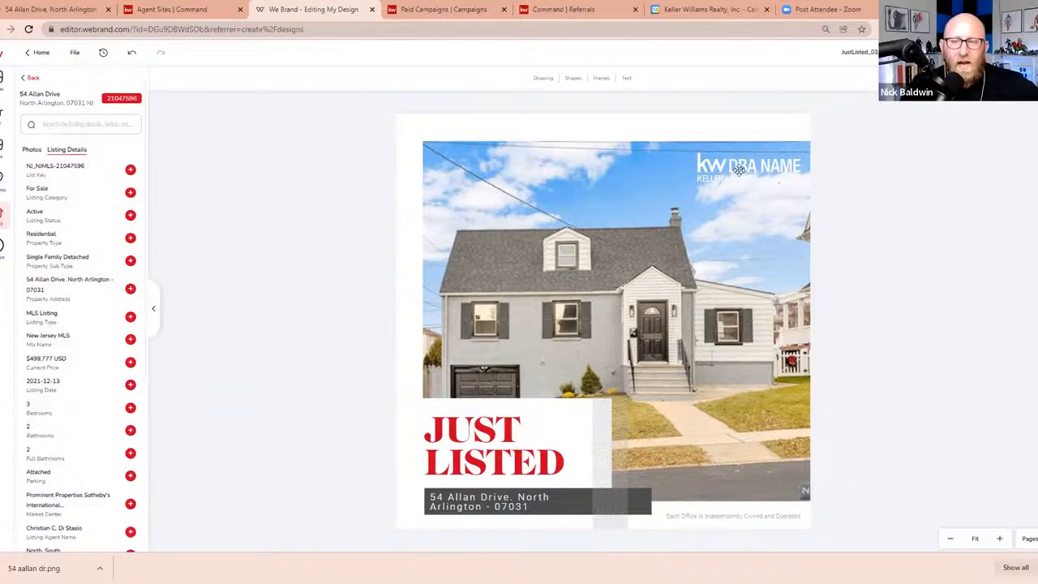
Replace the DBA NAME logo with the white KW Premier logo and move it to the lower-right corner of the house photo
left_click(758, 186)
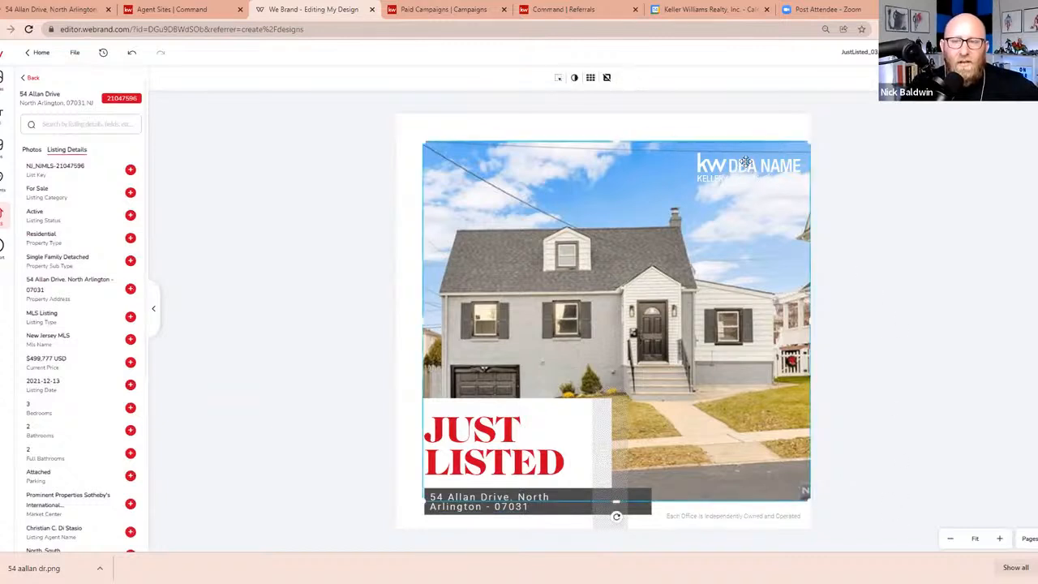
left_click(742, 160)
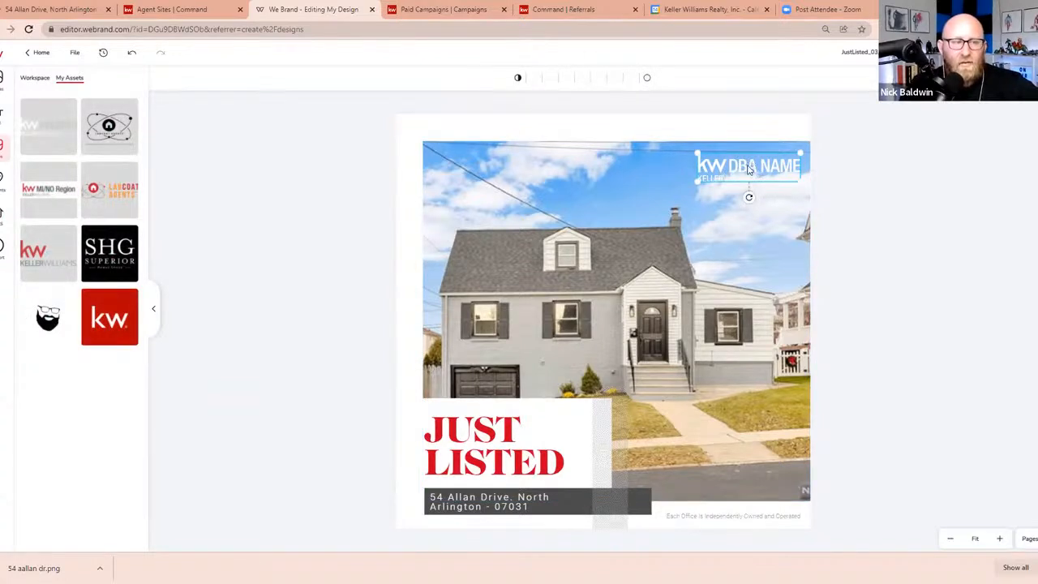
left_click(55, 114)
left_click_drag(767, 172, 768, 485)
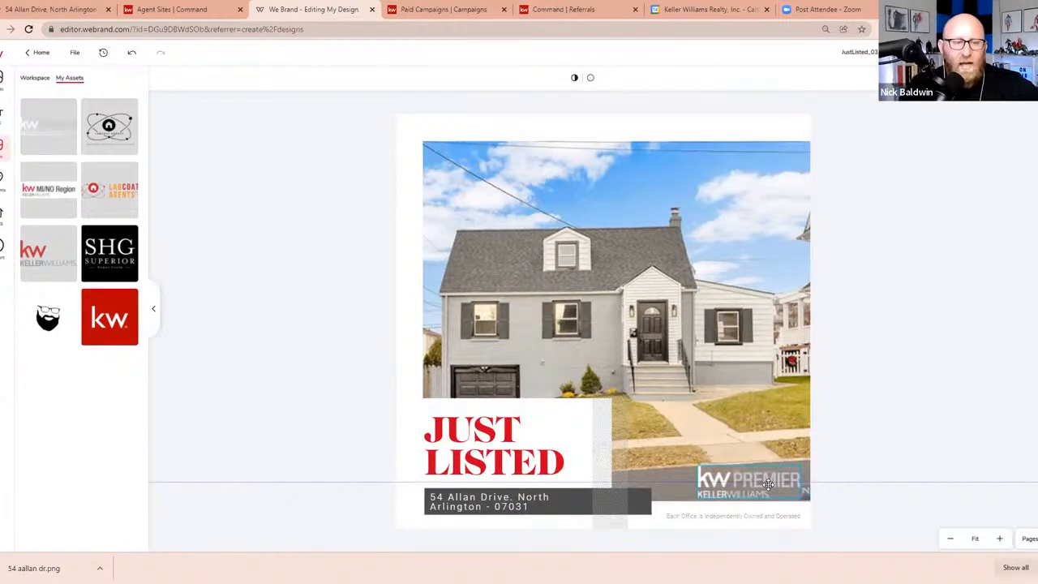
Add the SHG Superior logo from My Assets and place it small over the right end of the address bar
mouse_move(94, 260)
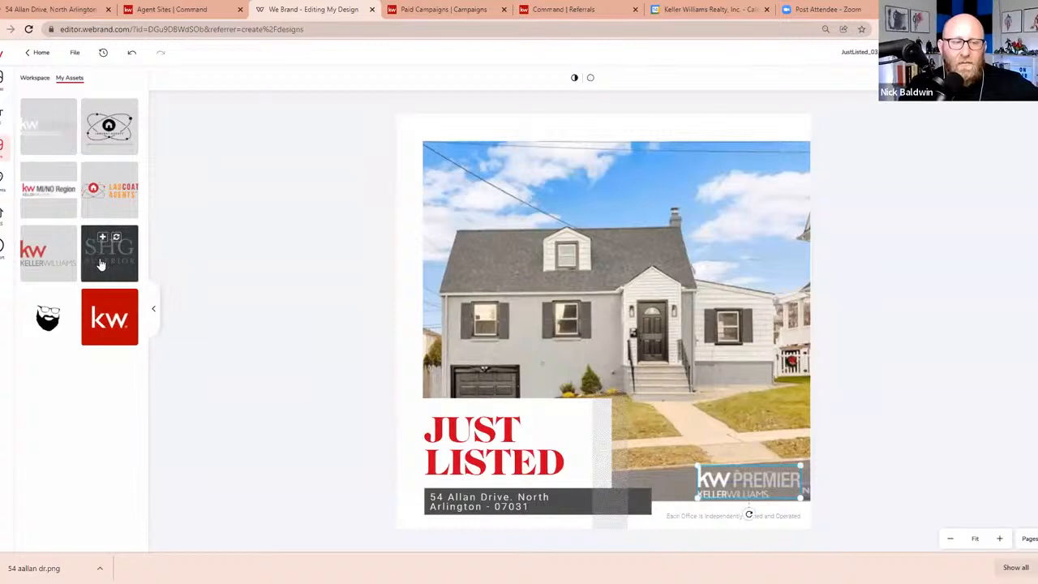
mouse_move(706, 421)
left_mouse_down()
mouse_move(541, 259)
mouse_move(636, 496)
mouse_move(622, 481)
left_mouse_up()
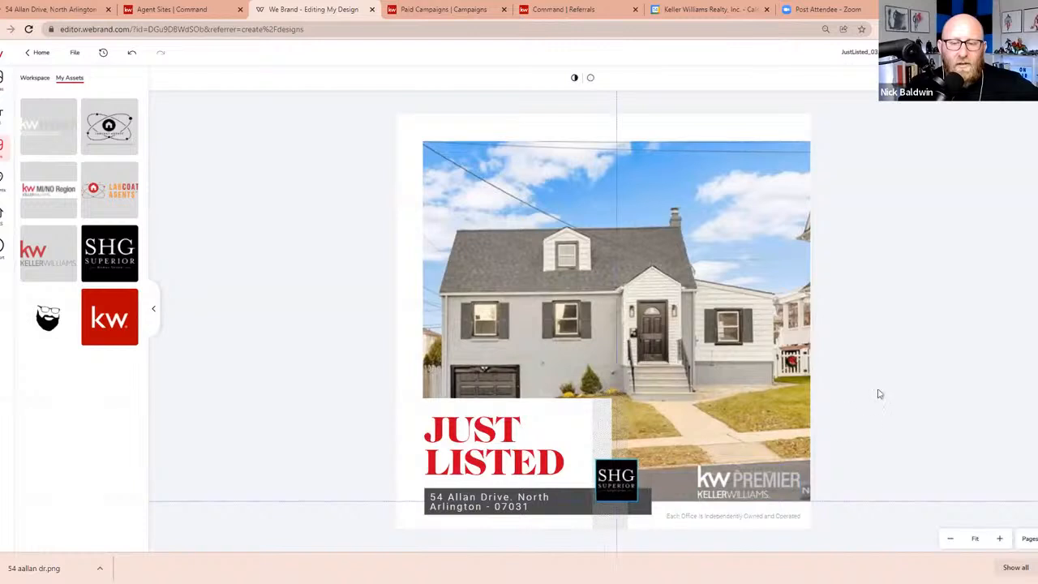
left_click(894, 381)
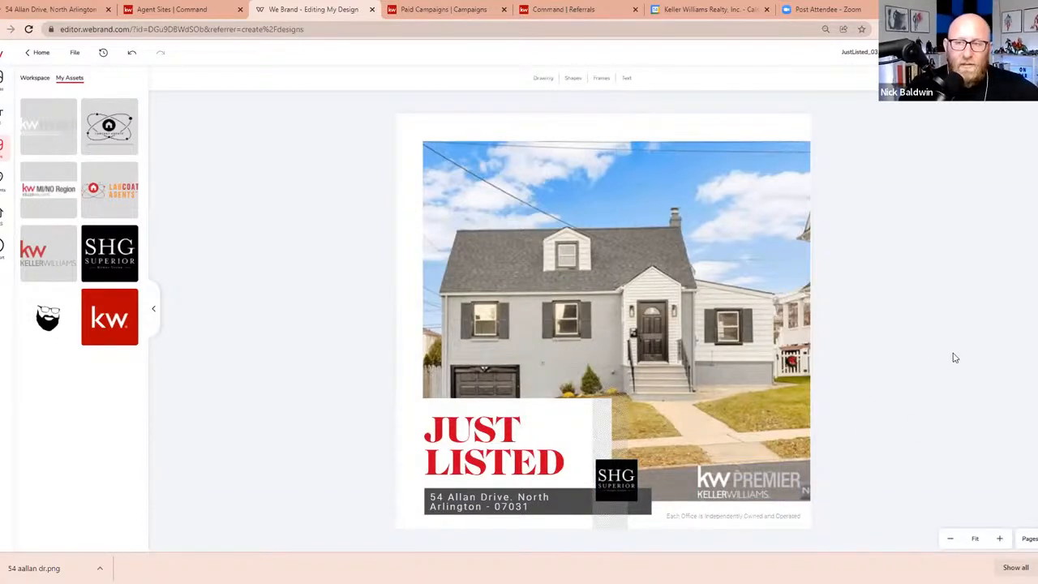
Rename the design with the listing's street address followed by NA
left_click(859, 51)
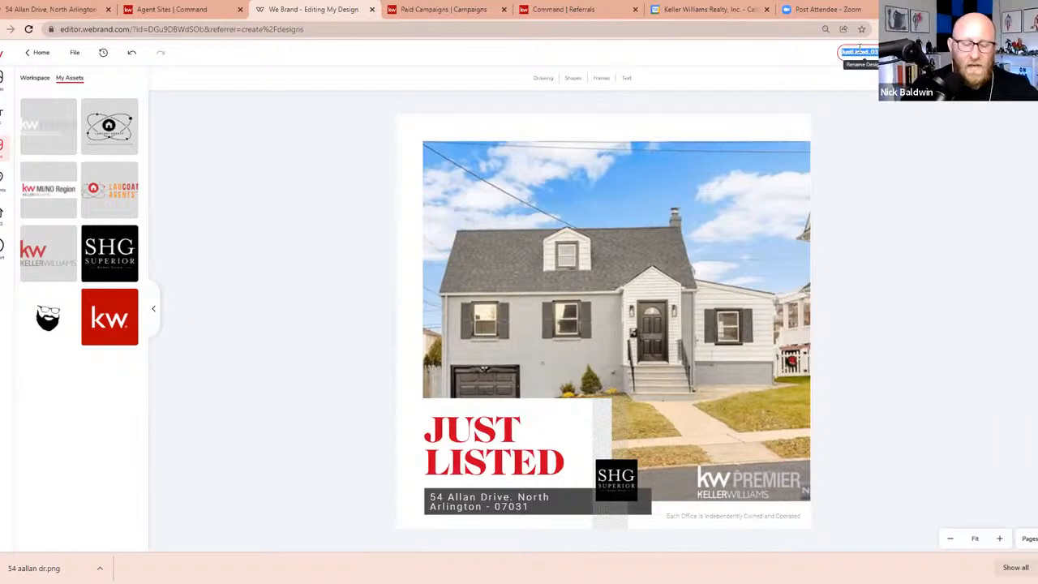
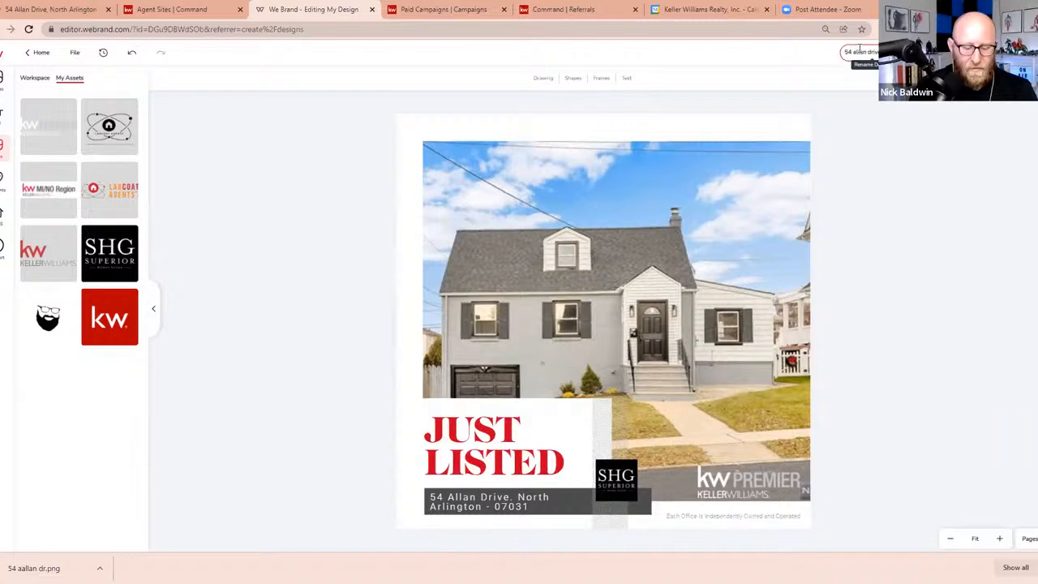
key("Return")
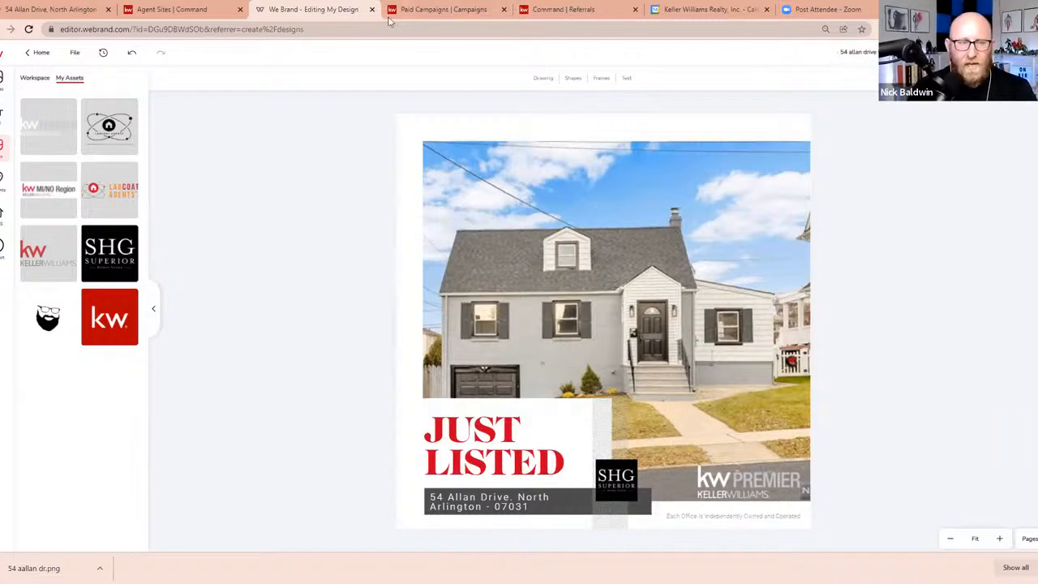
Save the design and download it as a PNG at the highest image quality
left_click(74, 54)
left_click(90, 79)
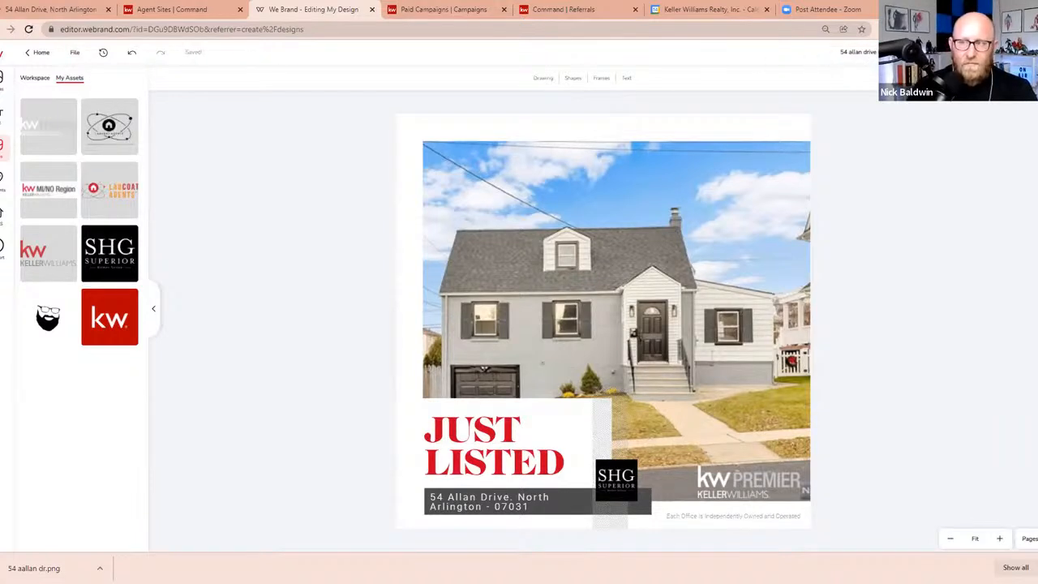
left_click(910, 52)
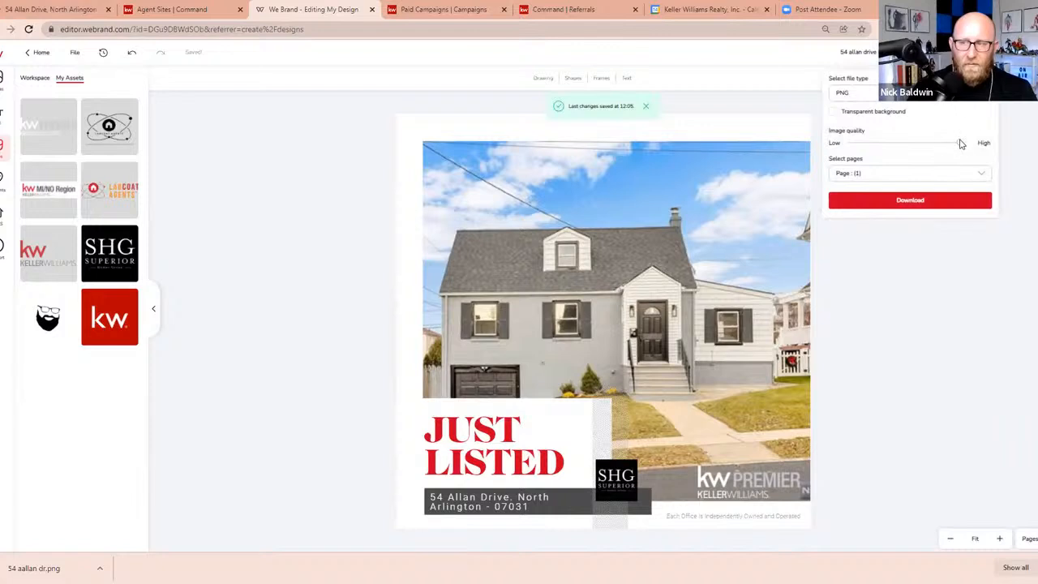
left_click_drag(959, 141, 970, 142)
left_click(945, 205)
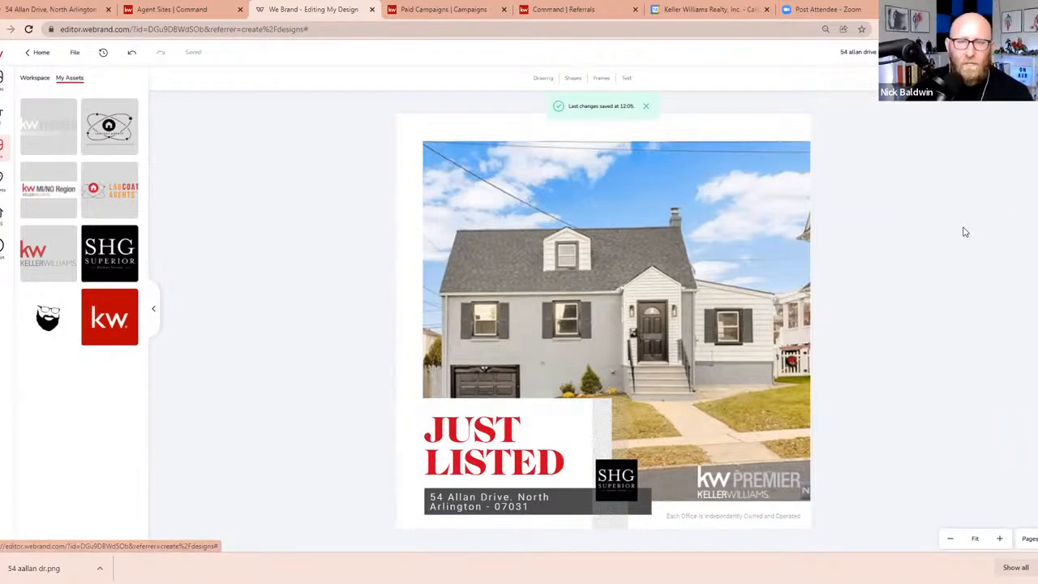
Switch to Paid Campaigns and name a new social ad campaign with the listing's street address followed by NA
left_click(452, 11)
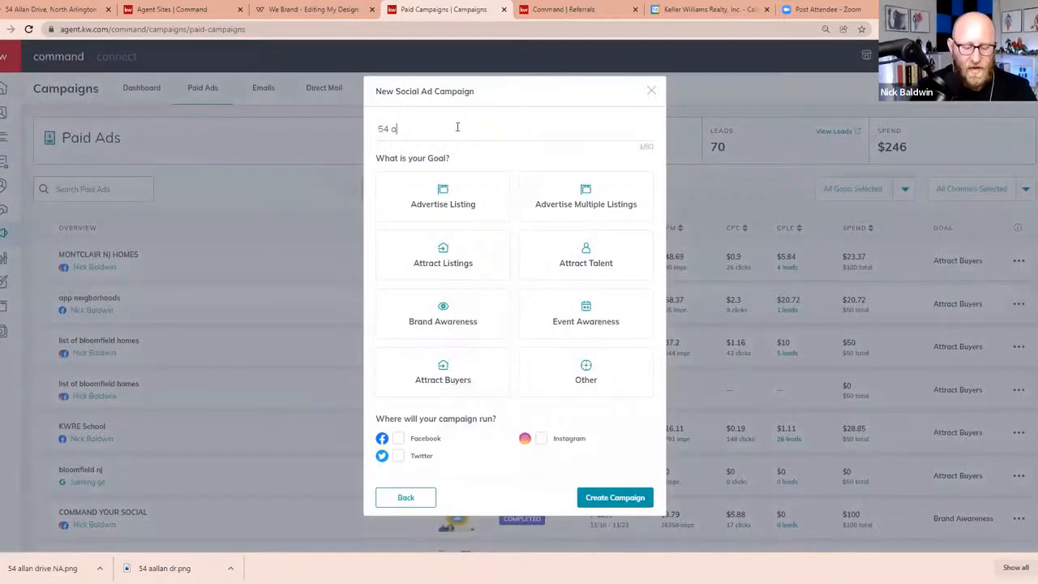
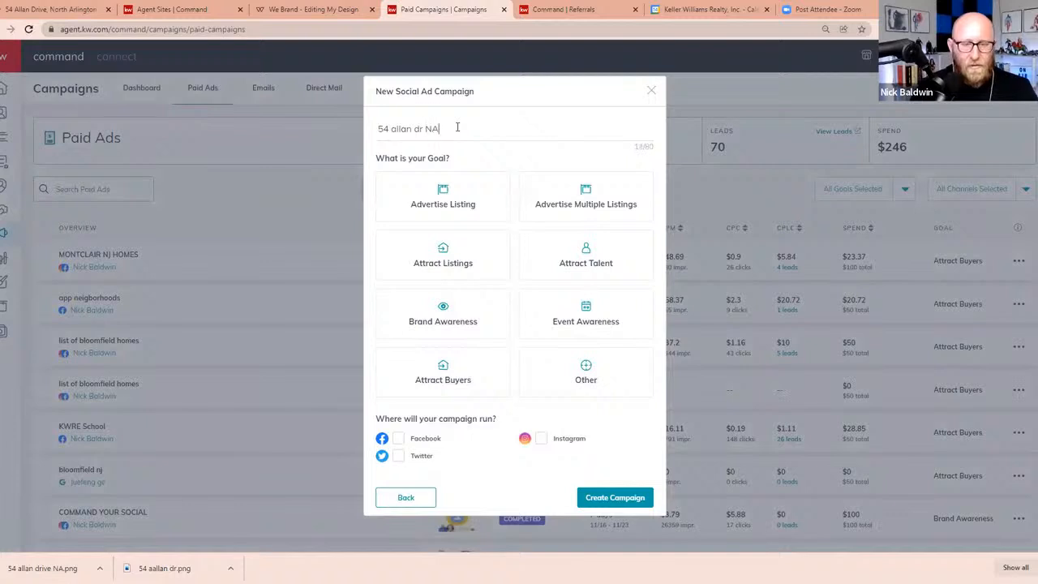
Try to add Facebook as a campaign channel through the connected apps settings, then close those settings and reload the Paid Campaigns page
left_click(398, 437)
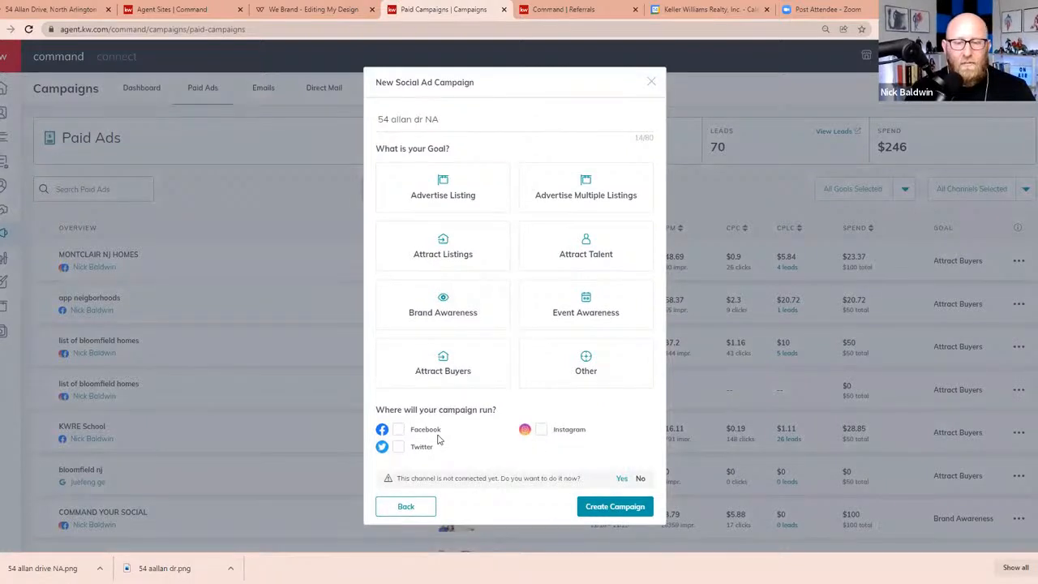
left_click(622, 477)
left_click(622, 486)
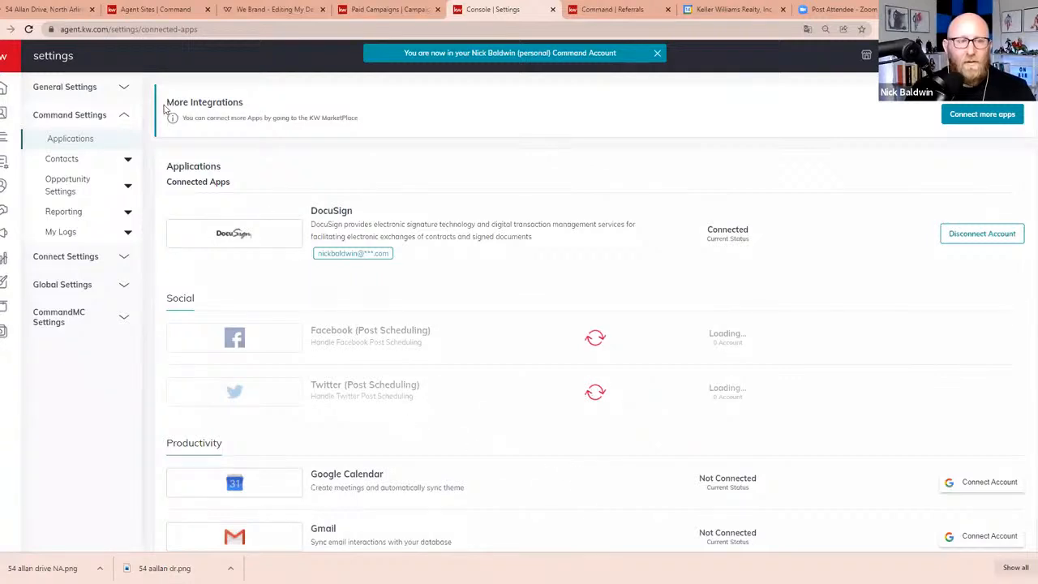
key("ctrl+w")
left_click(29, 29)
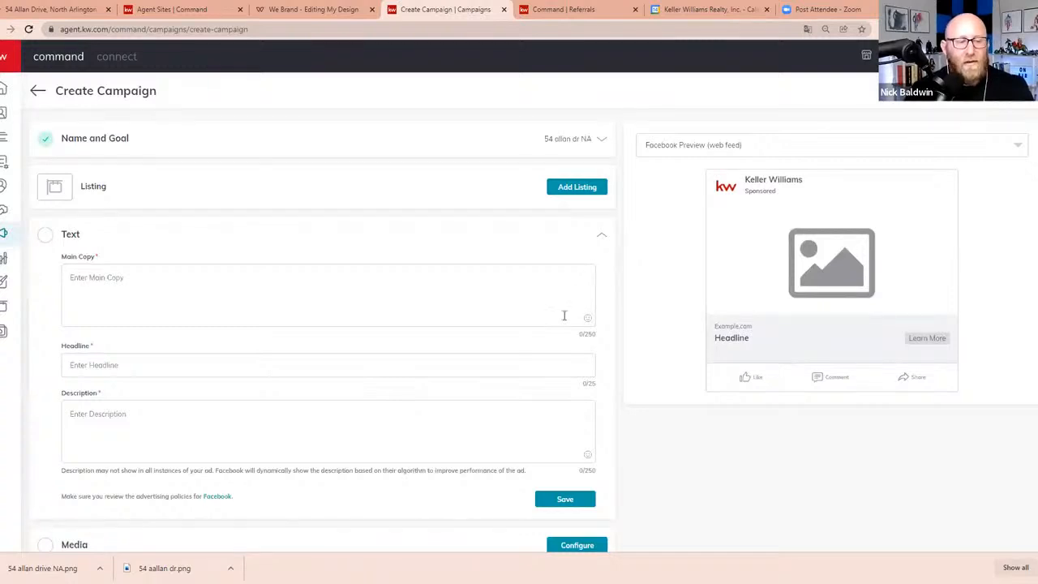
Configure the campaign's media with the saved Just Listed design for this listing from the Designs Library
scroll(325, 390, "down", 3)
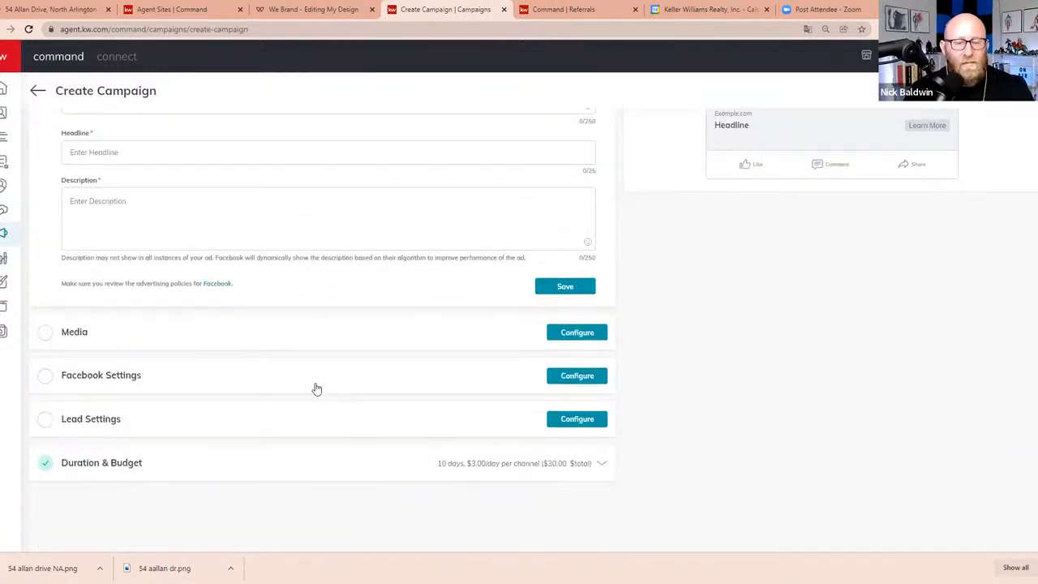
left_click(577, 332)
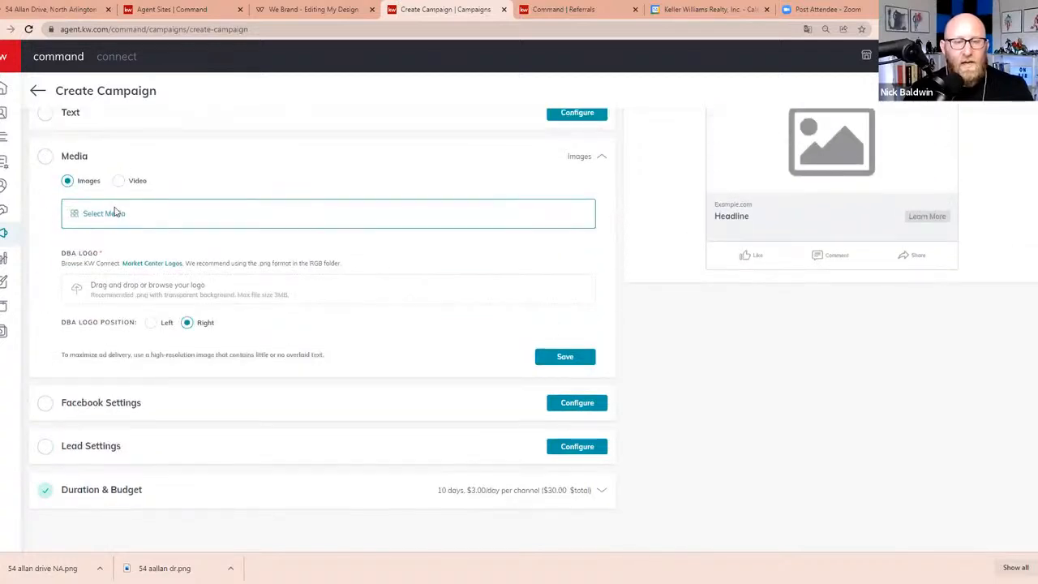
left_click(114, 211)
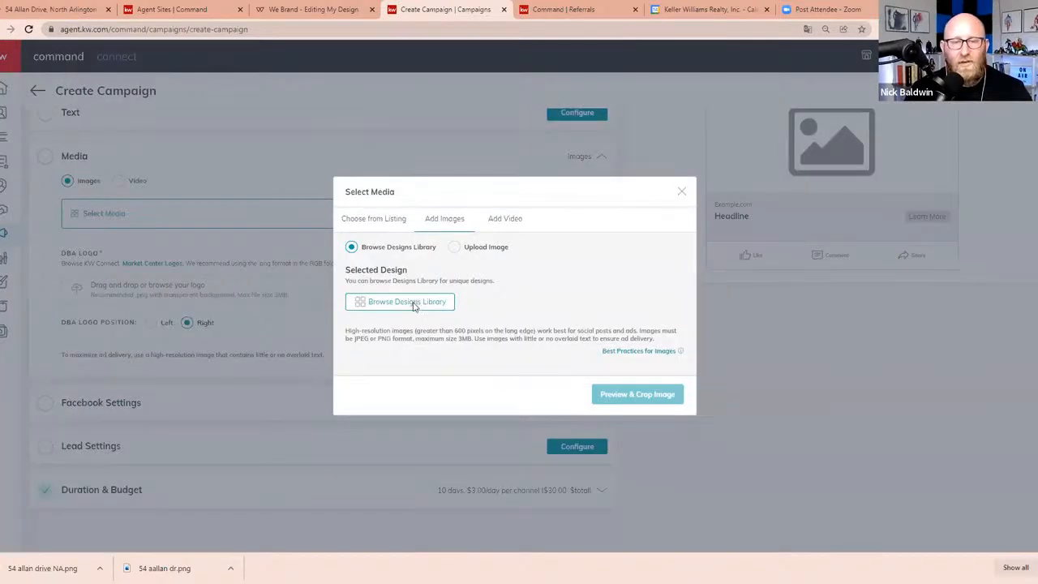
left_click(409, 301)
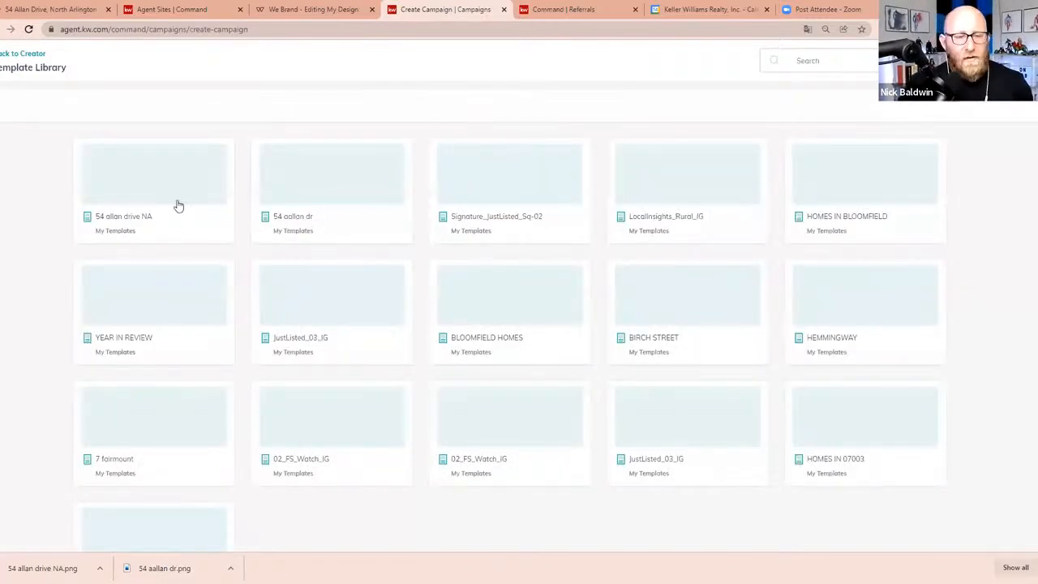
left_click(161, 199)
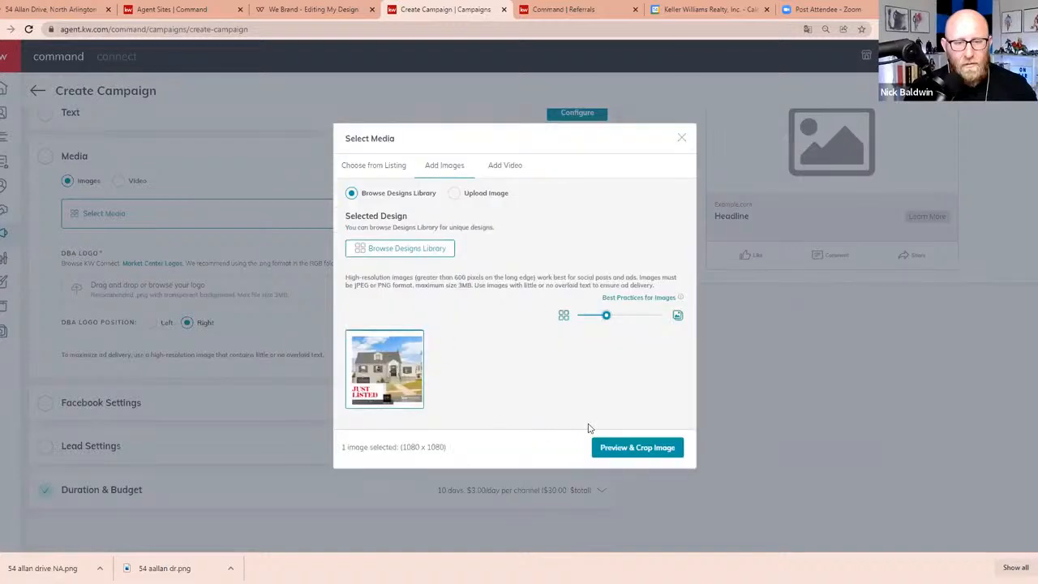
Preview the Just Listed image with the Square (1:1) crop and save it as the campaign's media
left_click(633, 449)
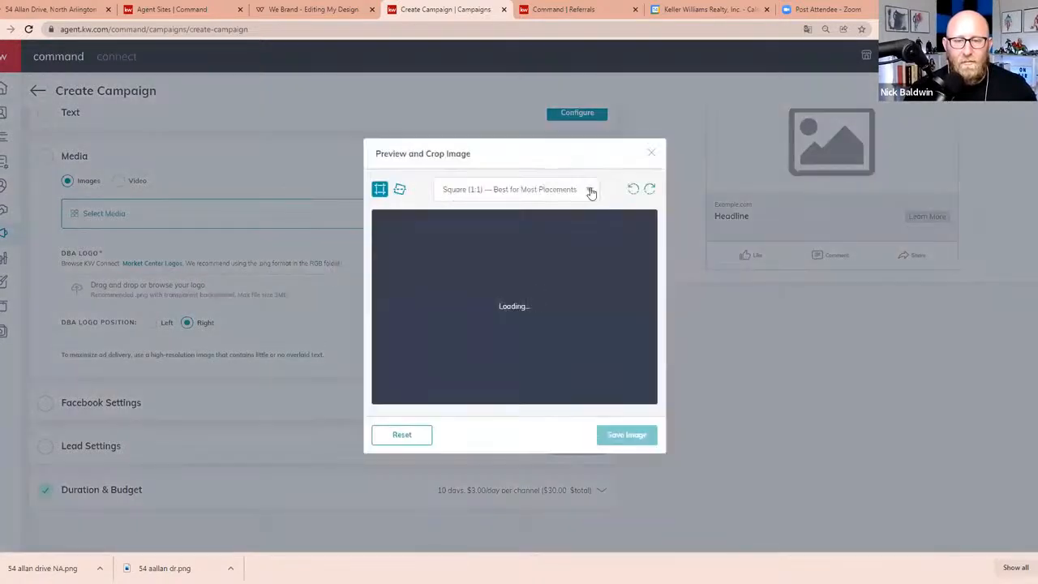
left_click(590, 190)
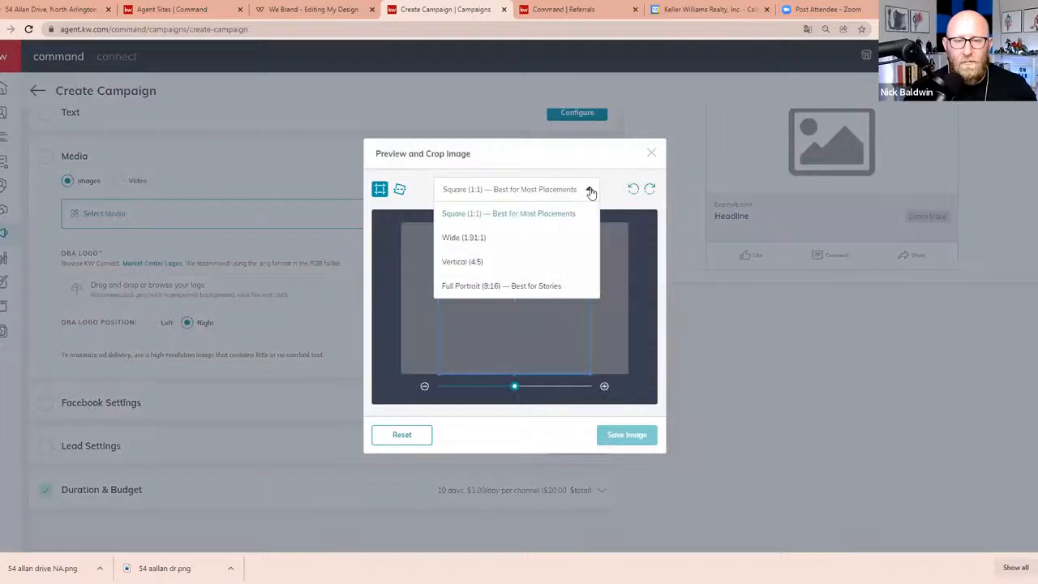
left_click(590, 189)
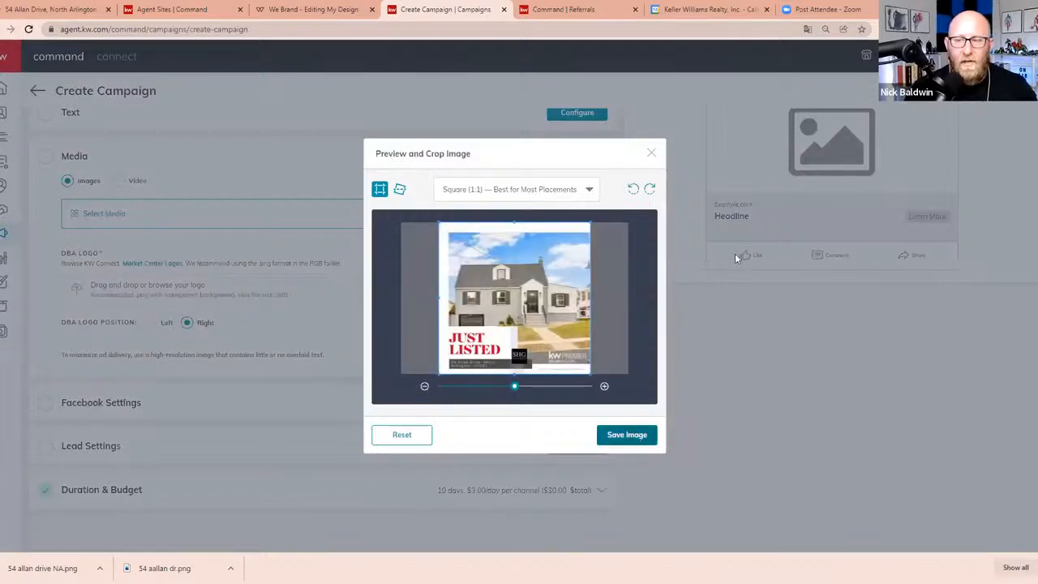
left_click(904, 411)
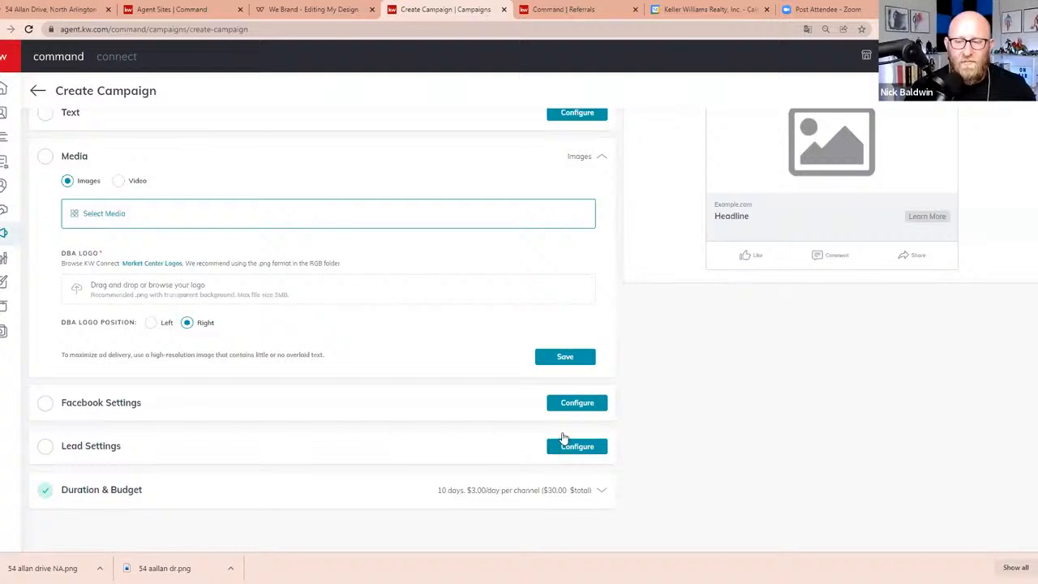
scroll(632, 405, "down", 3)
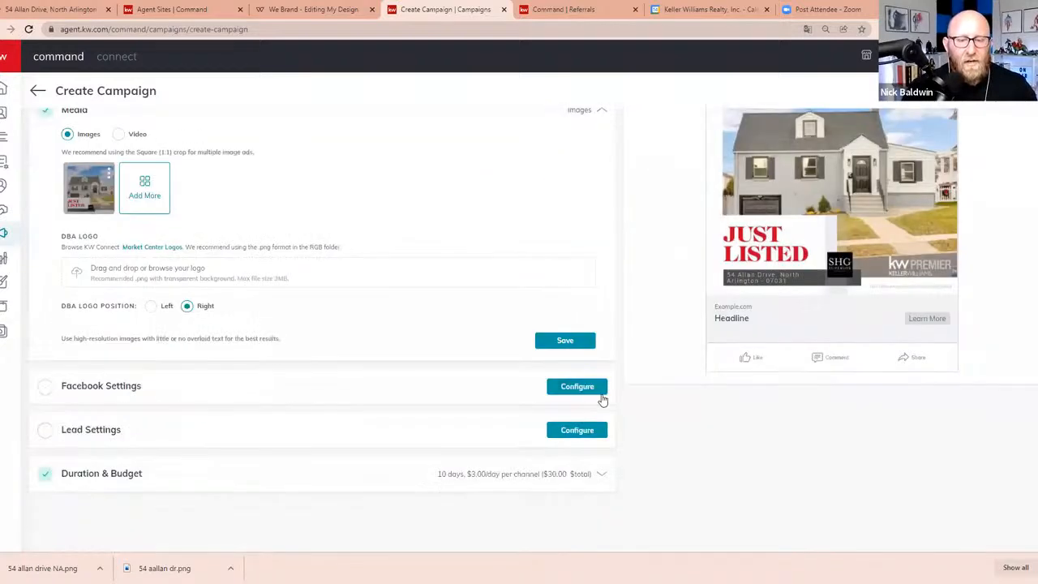
Configure the Facebook settings with the agent's "& Associates" page and Facebook Lead Generation Form as the destination
left_click(591, 391)
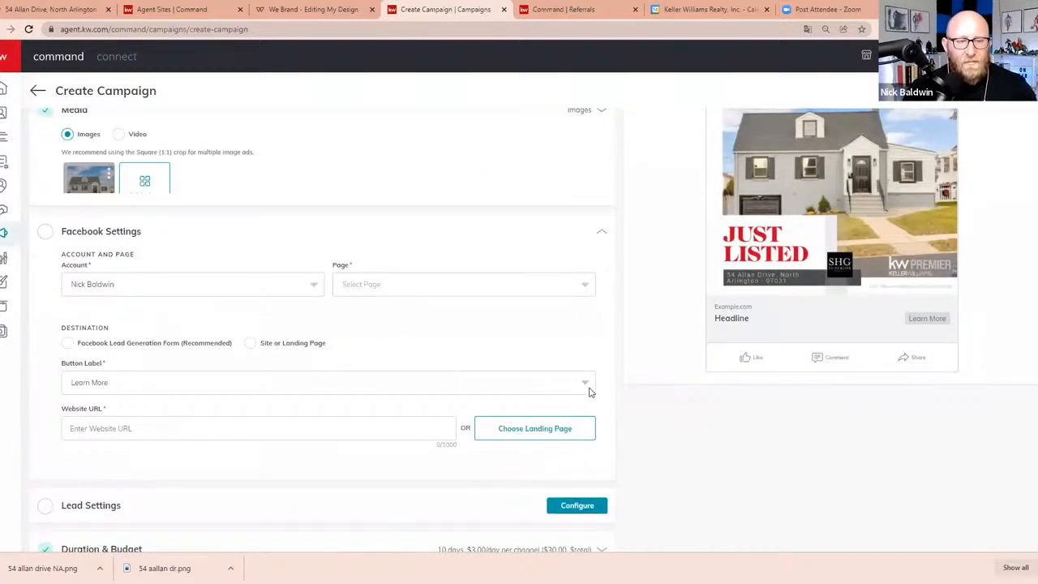
left_click(489, 212)
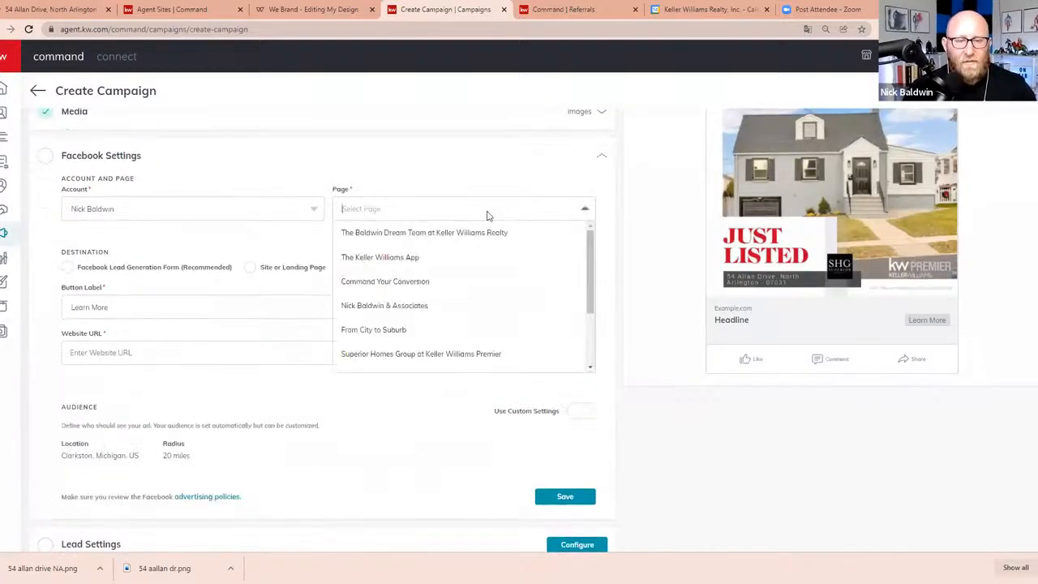
left_click(416, 307)
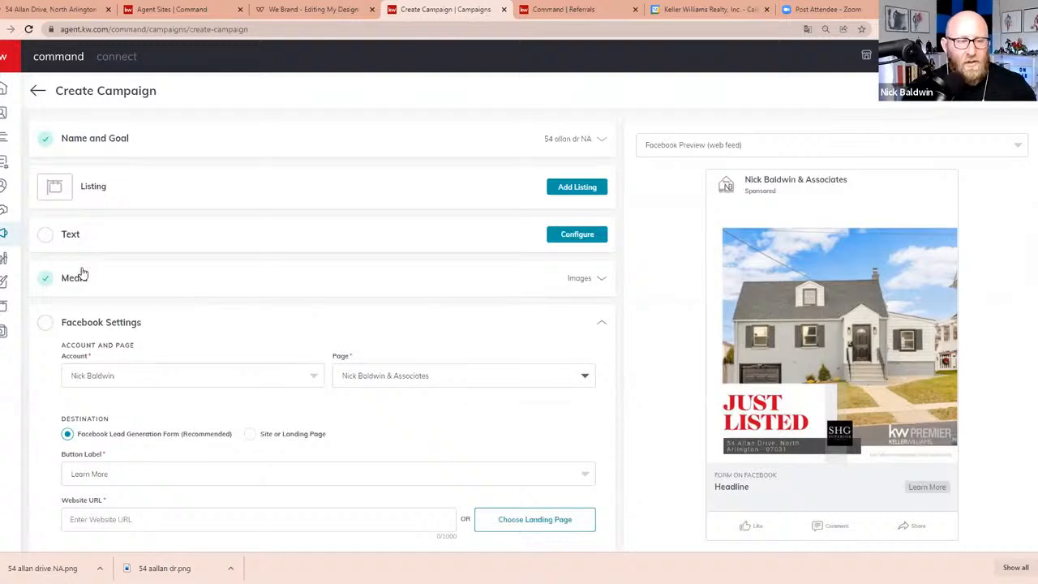
Clear the incomplete website URL, choose the listing's landing page ending in NA for the ad, and open that page
scroll(82, 273, "down", 2)
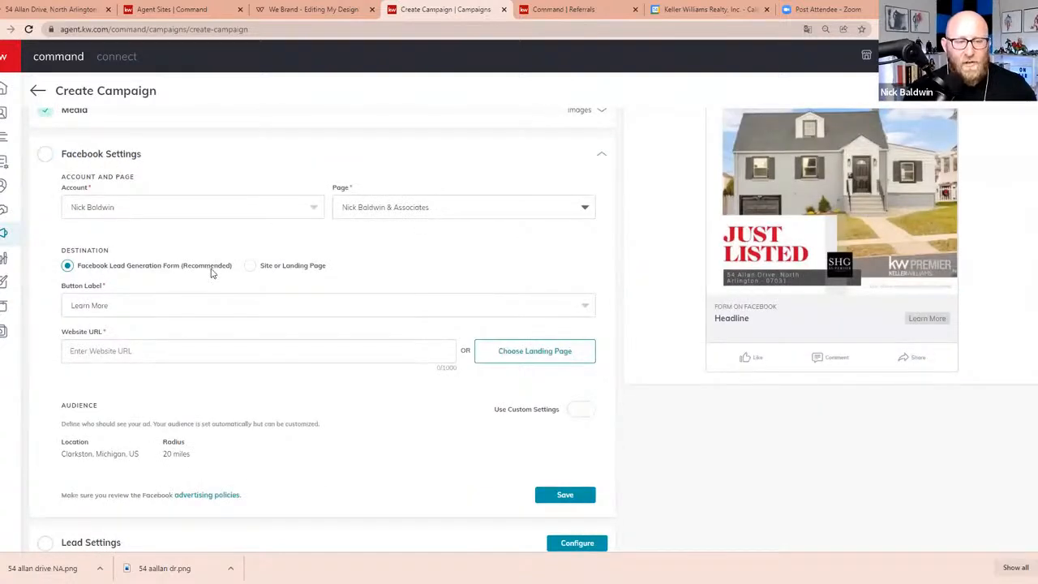
left_click(185, 353)
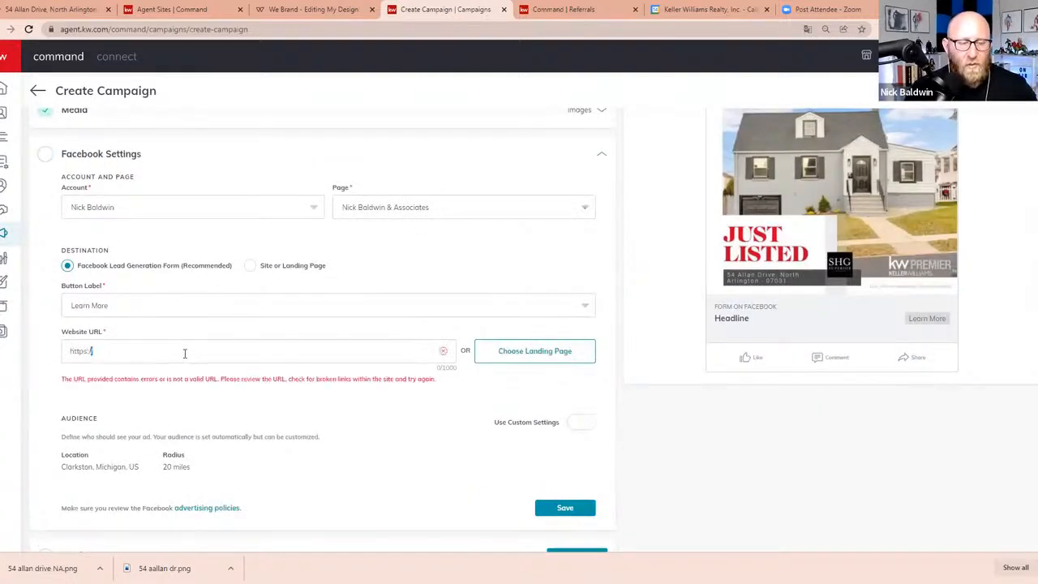
key("ctrl+a")
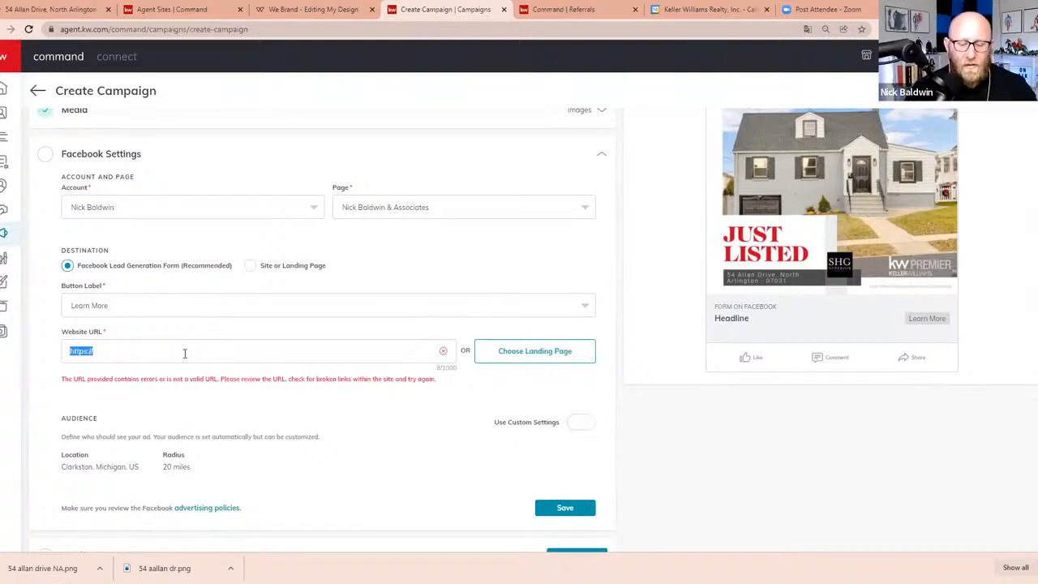
key("BackSpace")
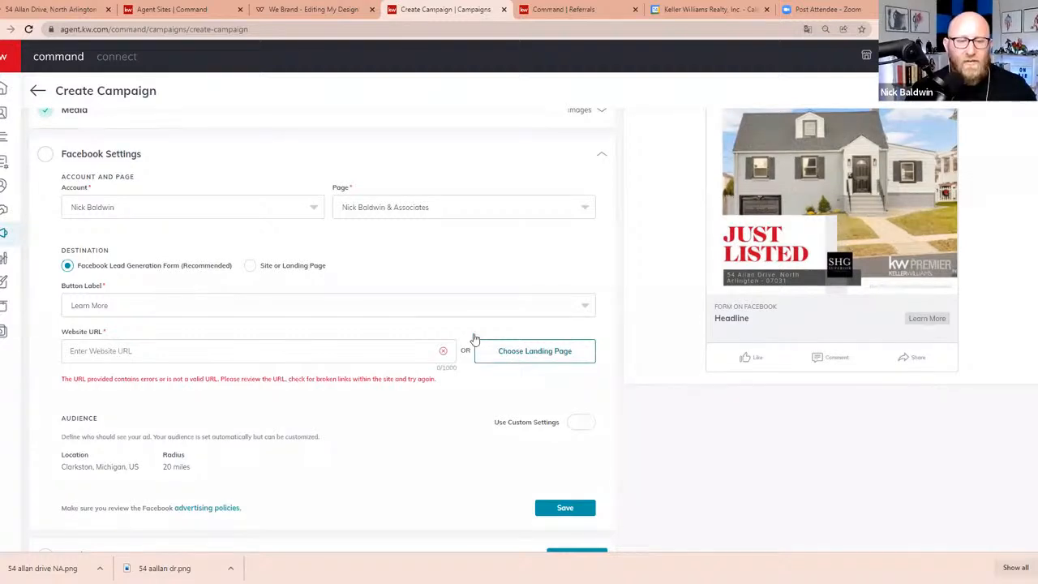
left_click(551, 347)
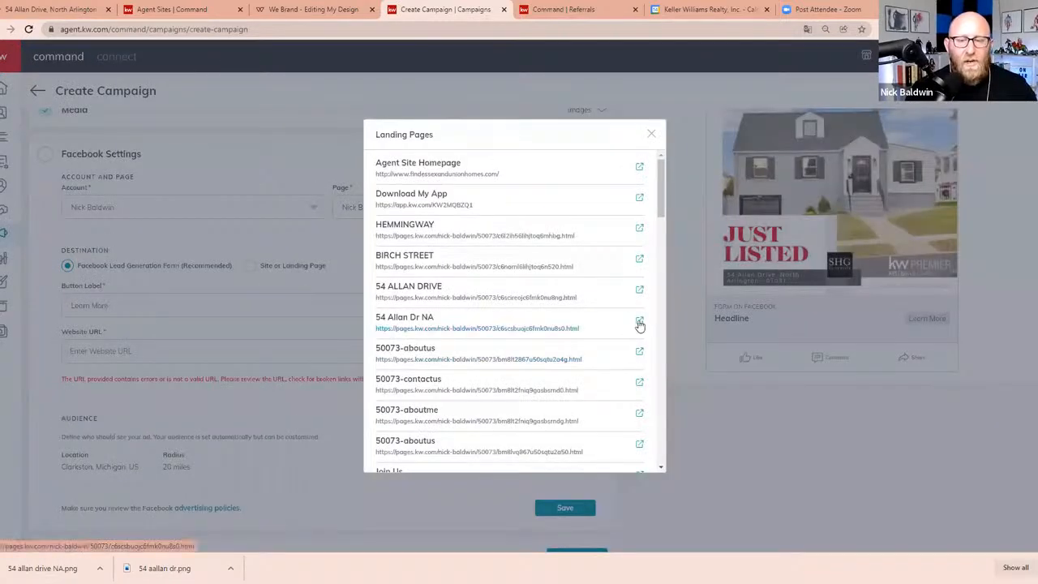
left_click(639, 323)
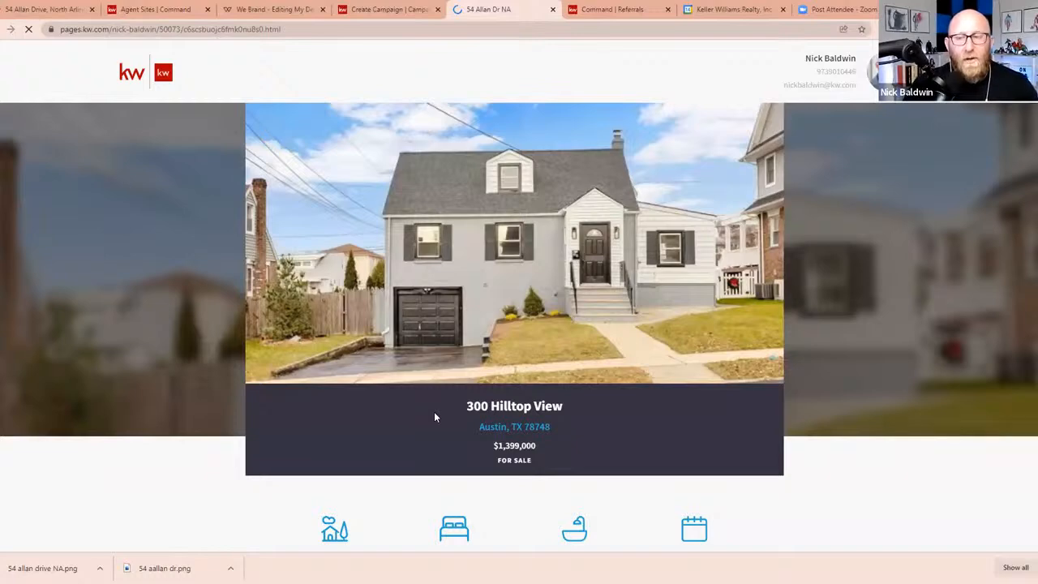
Look over the landing page's maps and neighborhood trends, and return to the campaign
scroll(473, 448, "down", 15)
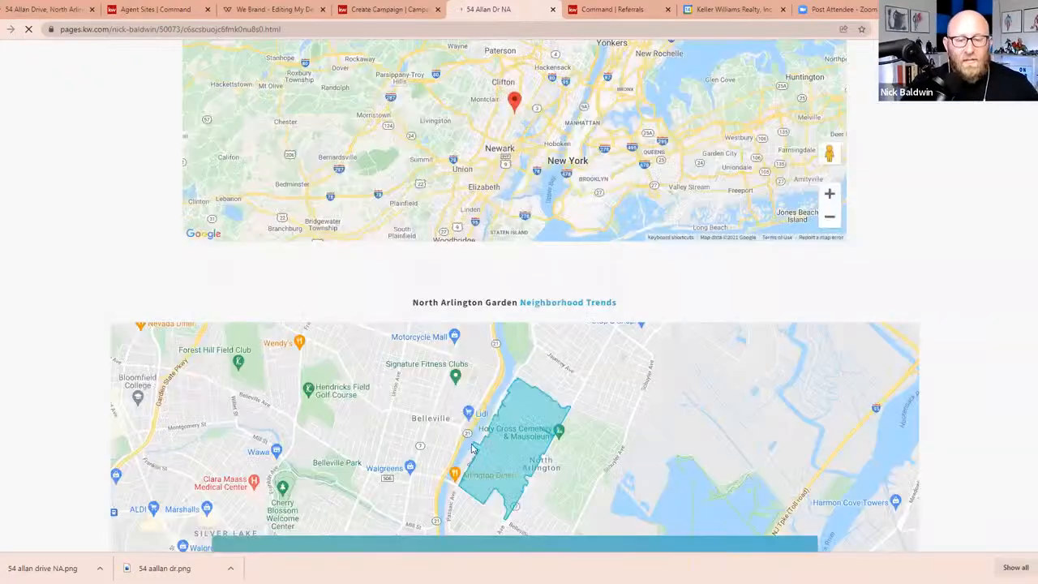
scroll(579, 415, "down", 1)
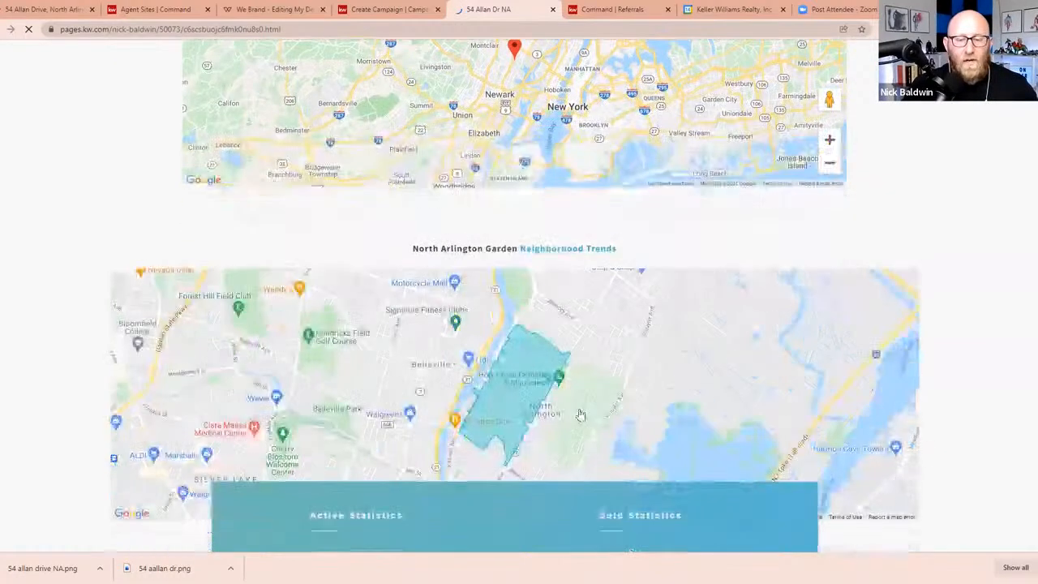
key("ctrl+shift+Tab")
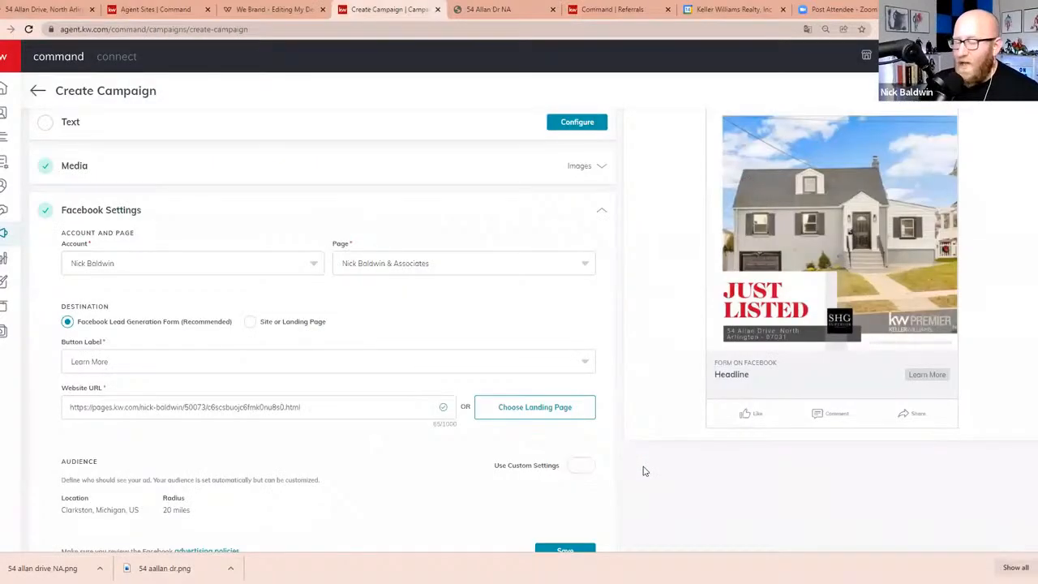
Turn on custom settings for the ad's audience and review the location, radius and expert targeting options
scroll(645, 471, "down", 2)
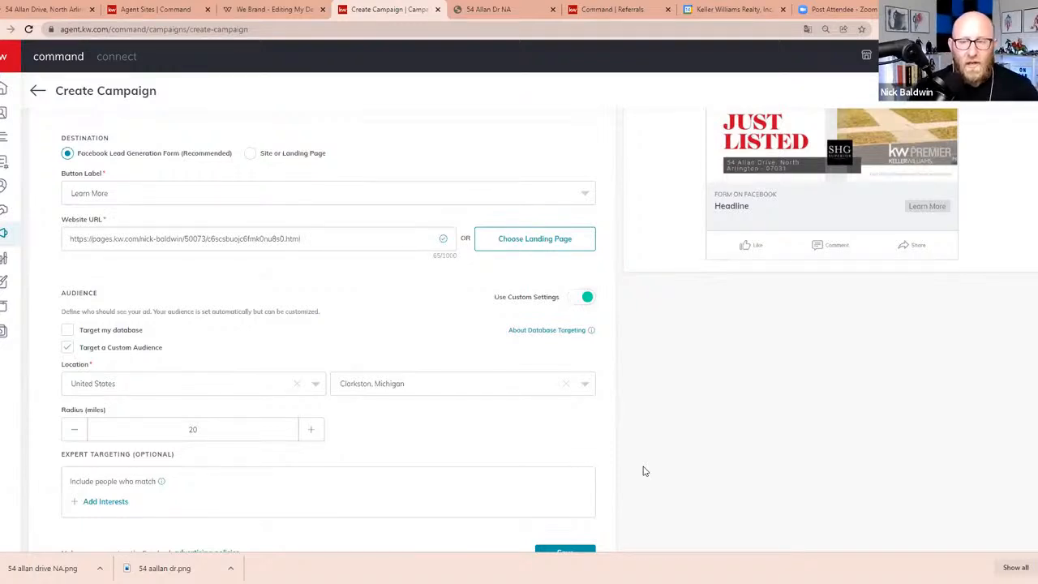
scroll(706, 446, "up", 1)
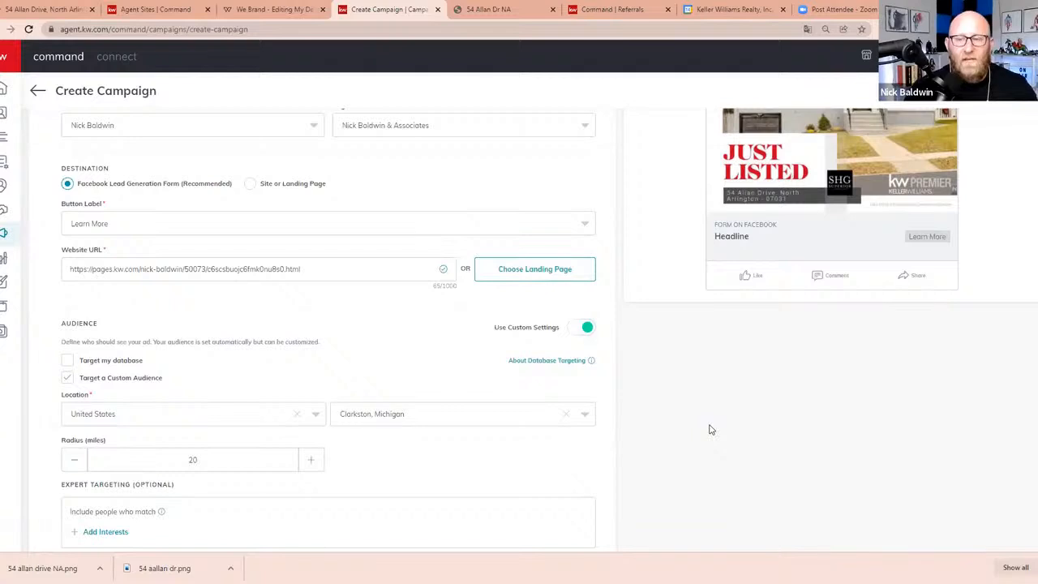
scroll(709, 428, "up", 3)
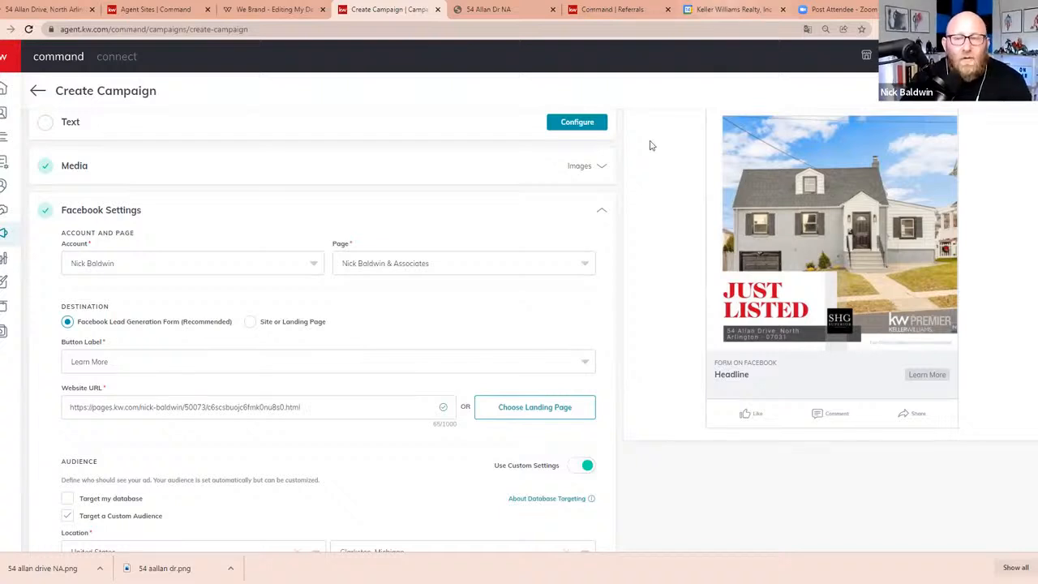
Switch to the Referrals page, open its map and check the available map views
left_click(626, 11)
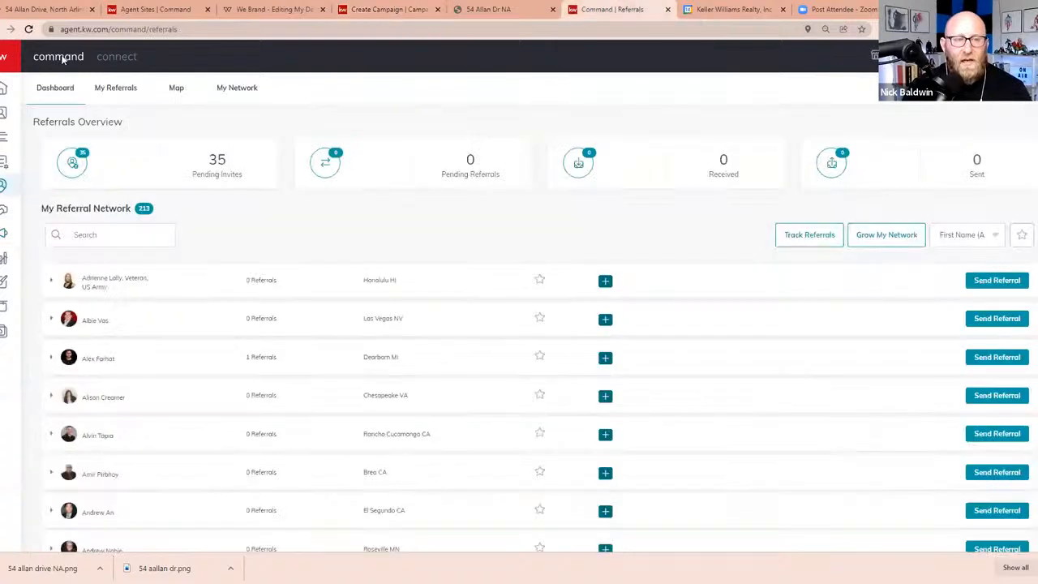
left_click(176, 88)
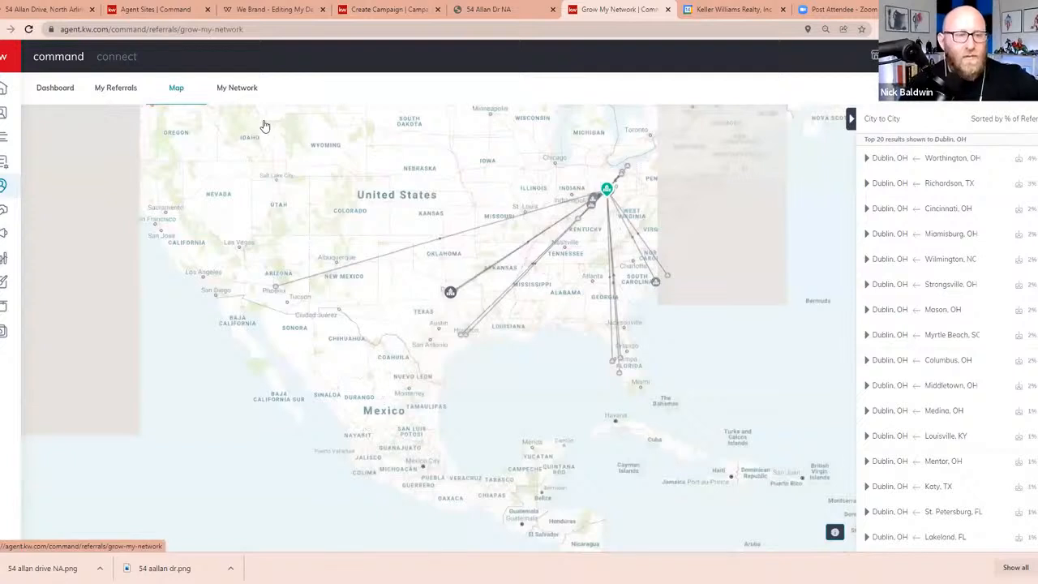
left_click(211, 117)
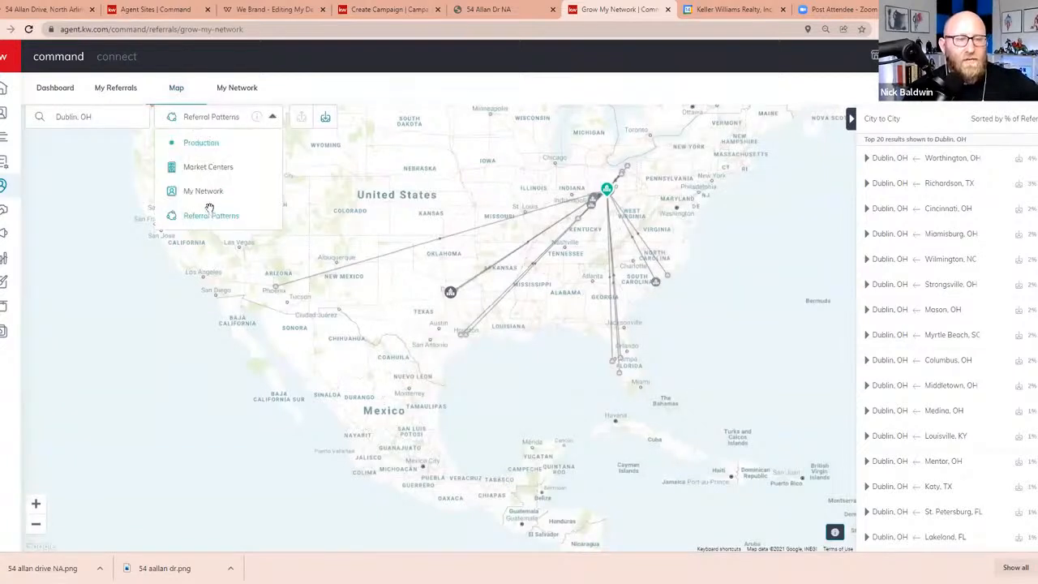
Show the referral patterns for Richmond, KY on the map and inspect the share received from Louisville, KY
left_click(70, 116)
left_click(69, 116)
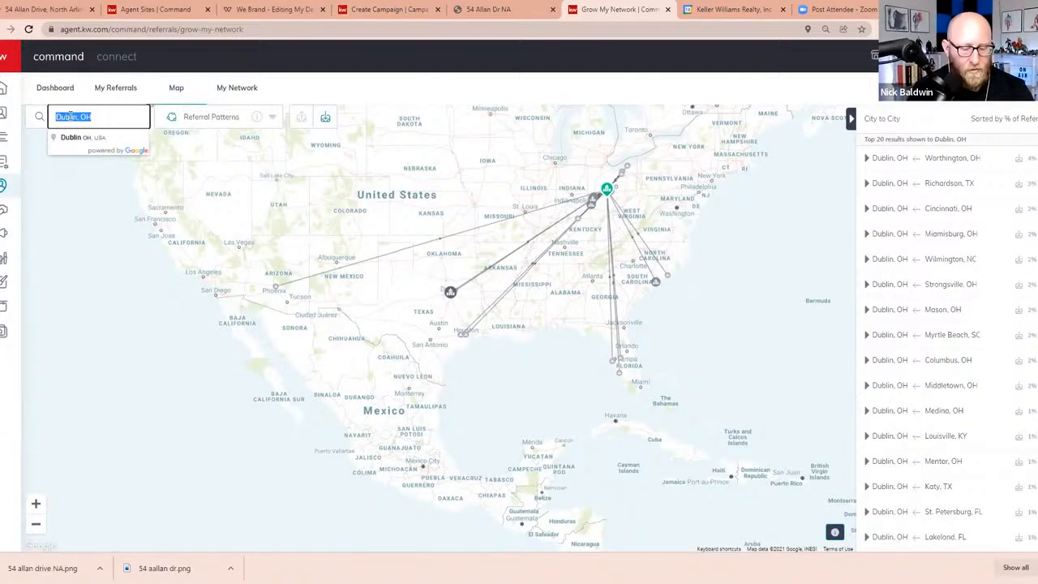
key("BackSpace")
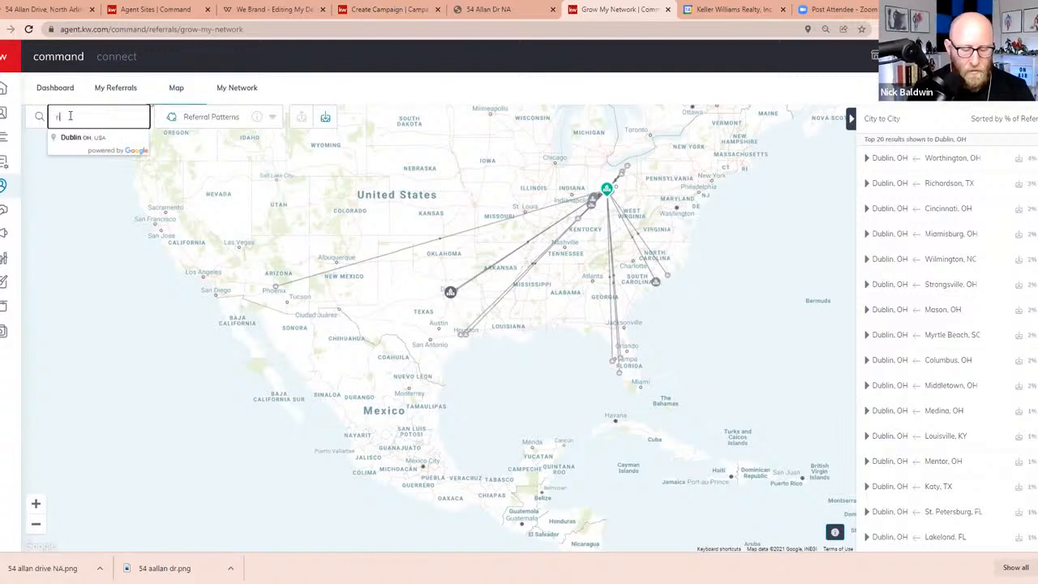
type("richmond")
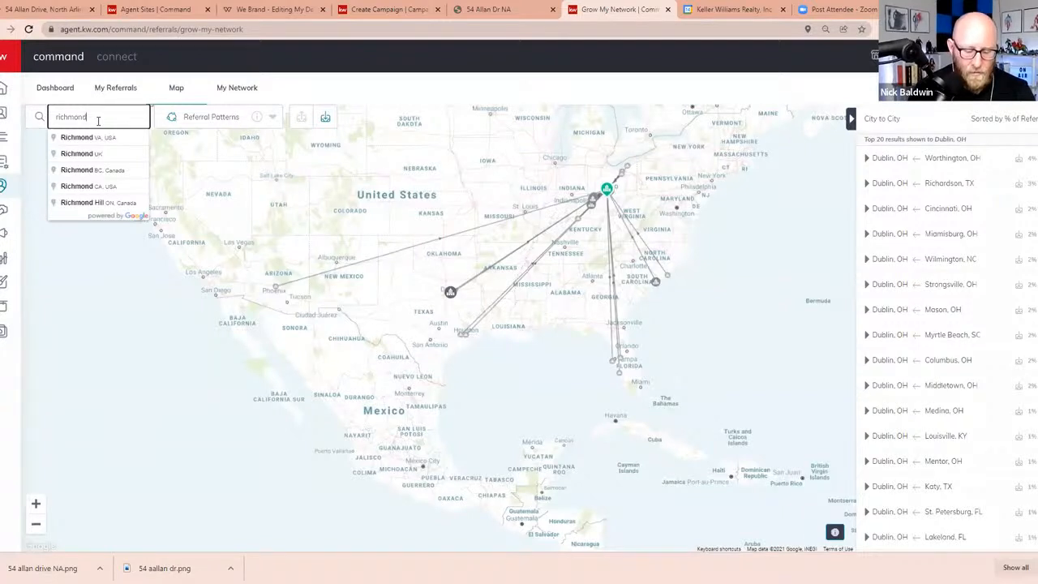
type(", ky")
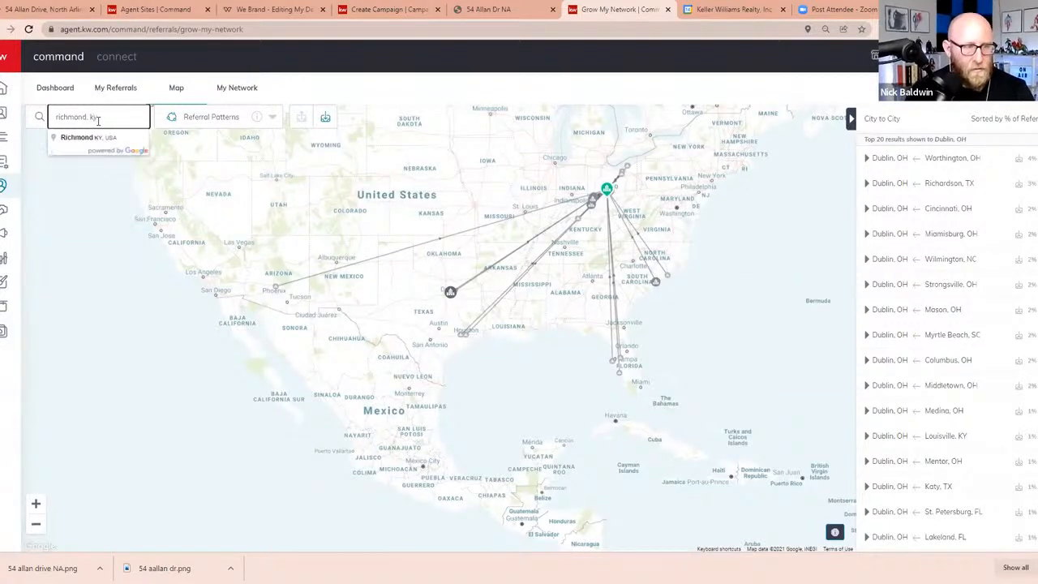
left_click(98, 139)
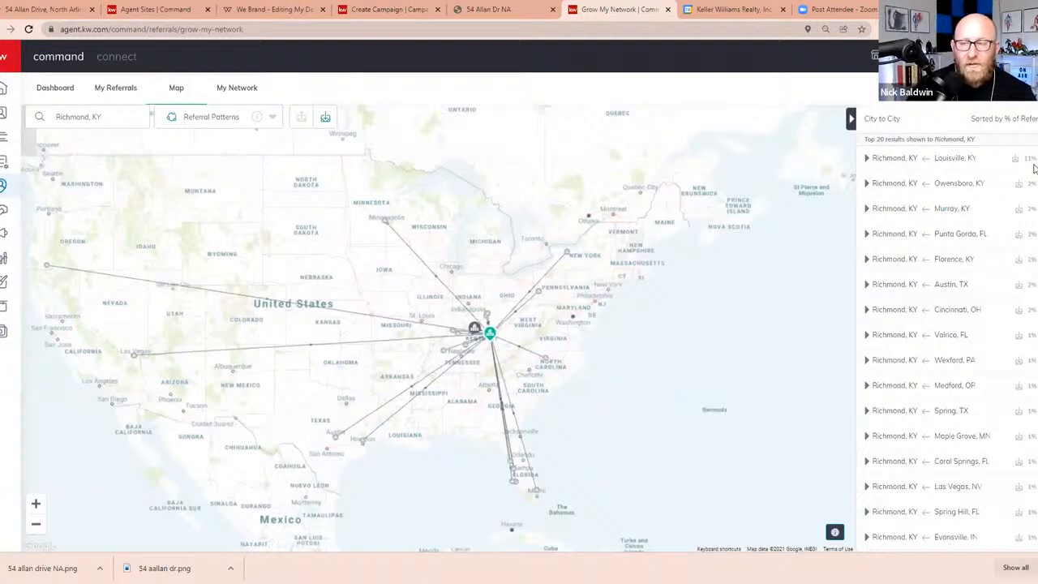
mouse_move(1034, 165)
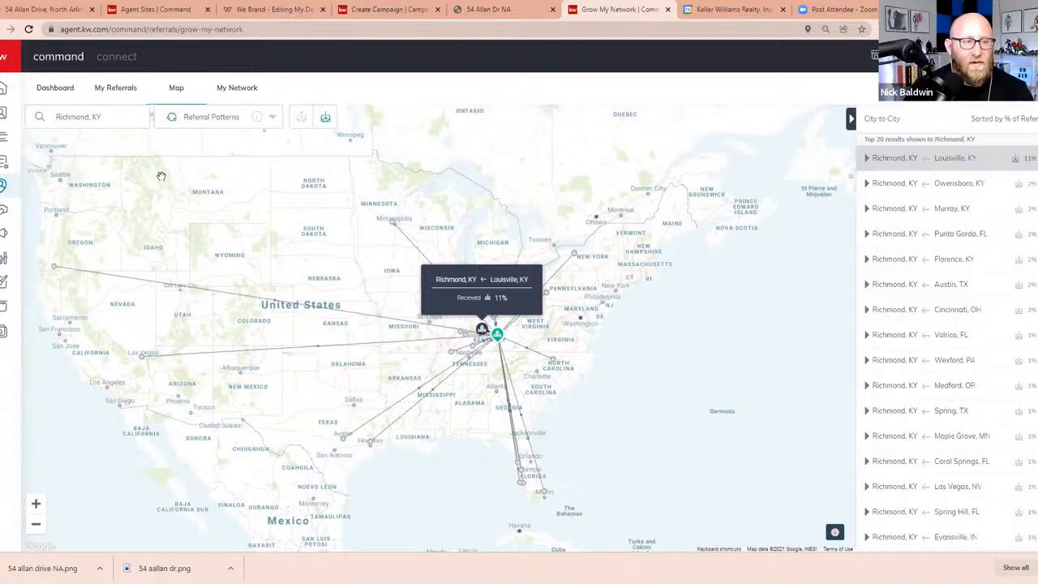
Look up the referral patterns for Louisville, KY on the map
double_click(77, 119)
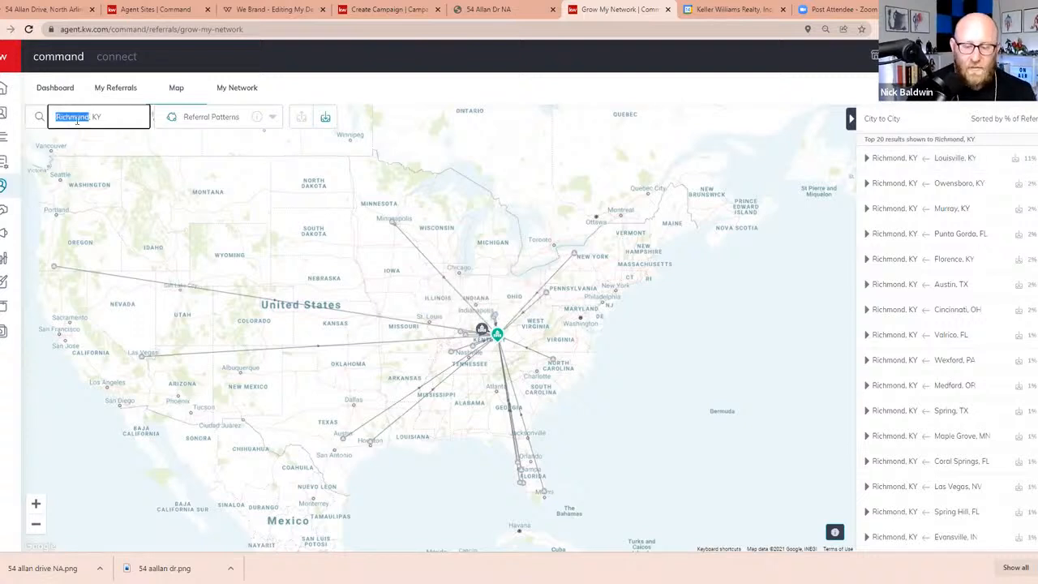
type("louis")
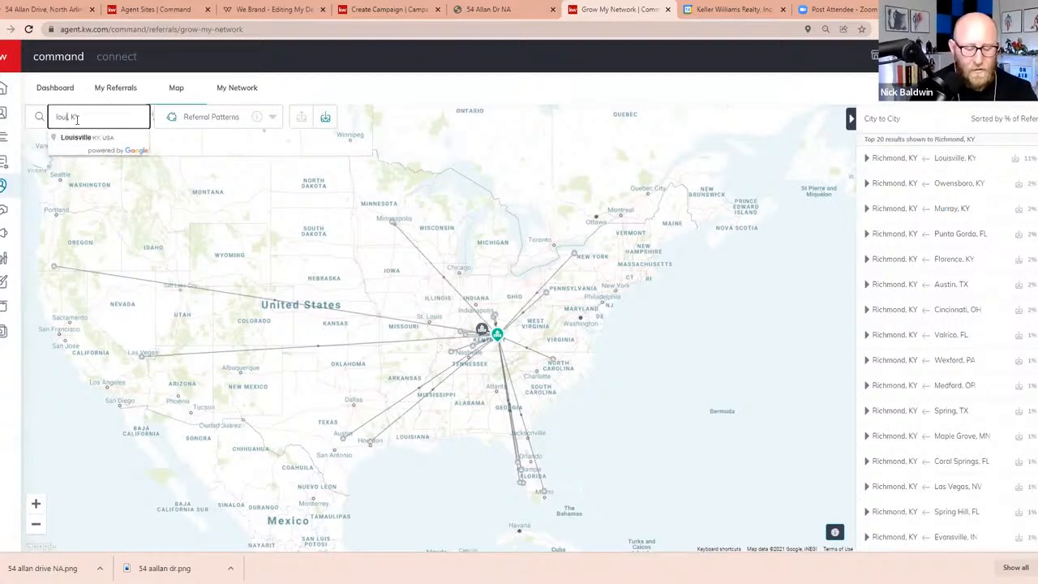
type("ville, KY")
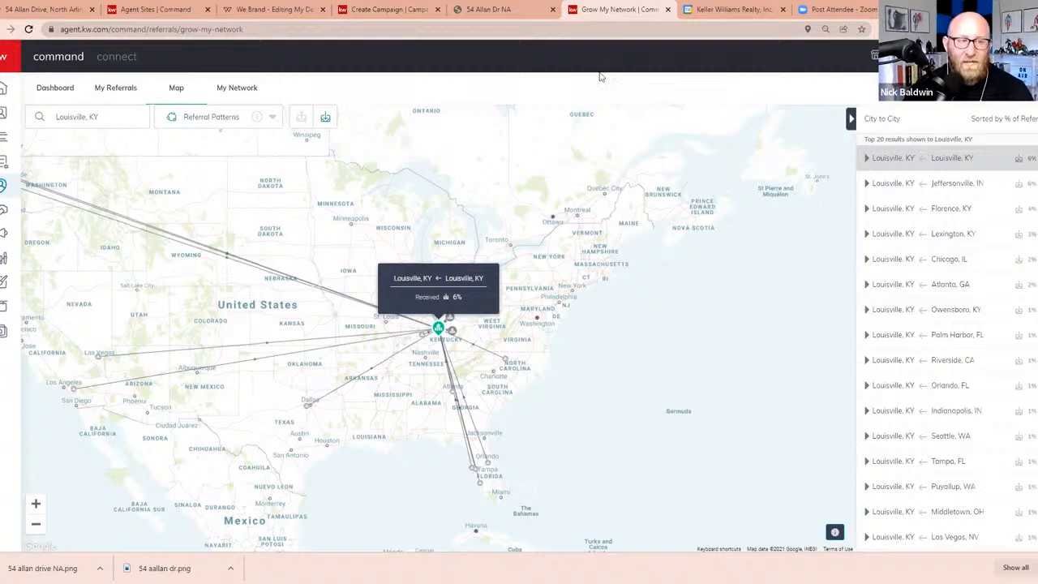
Return the referral map to Richmond, KY and examine the cities that feed referrals into it
double_click(74, 120)
type("richmond")
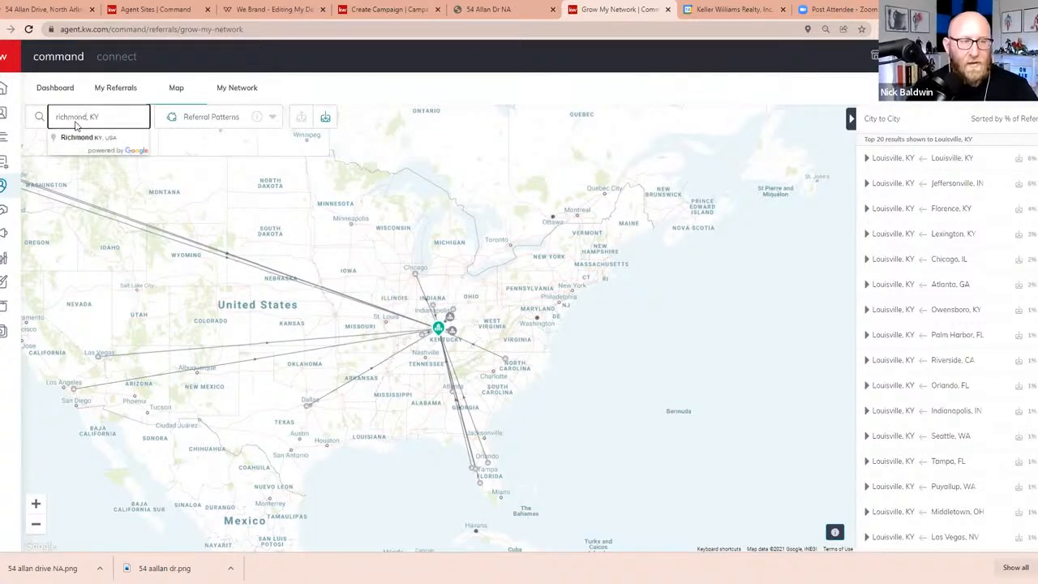
left_click(80, 136)
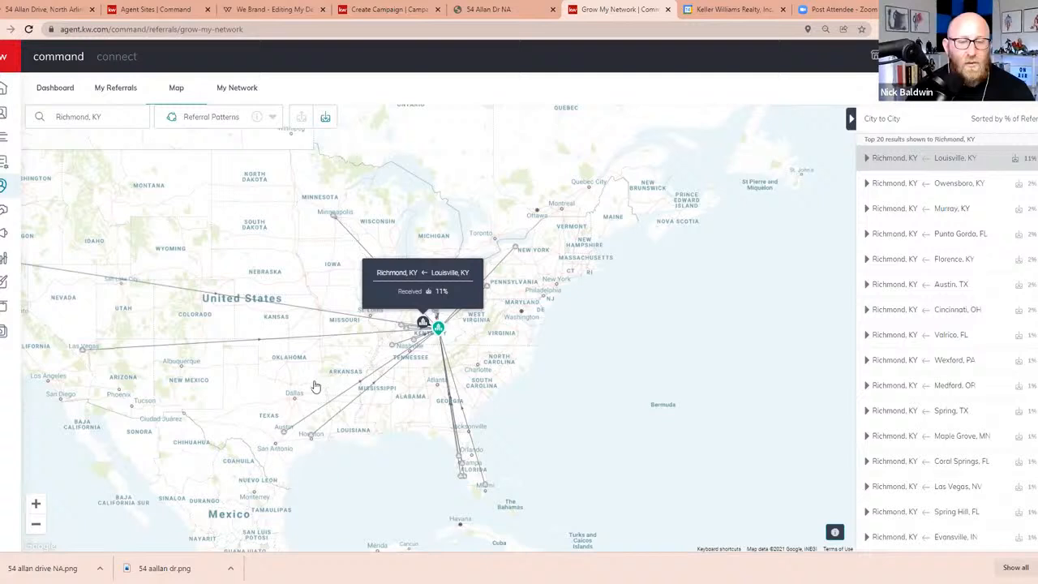
scroll(315, 386, "up", 2)
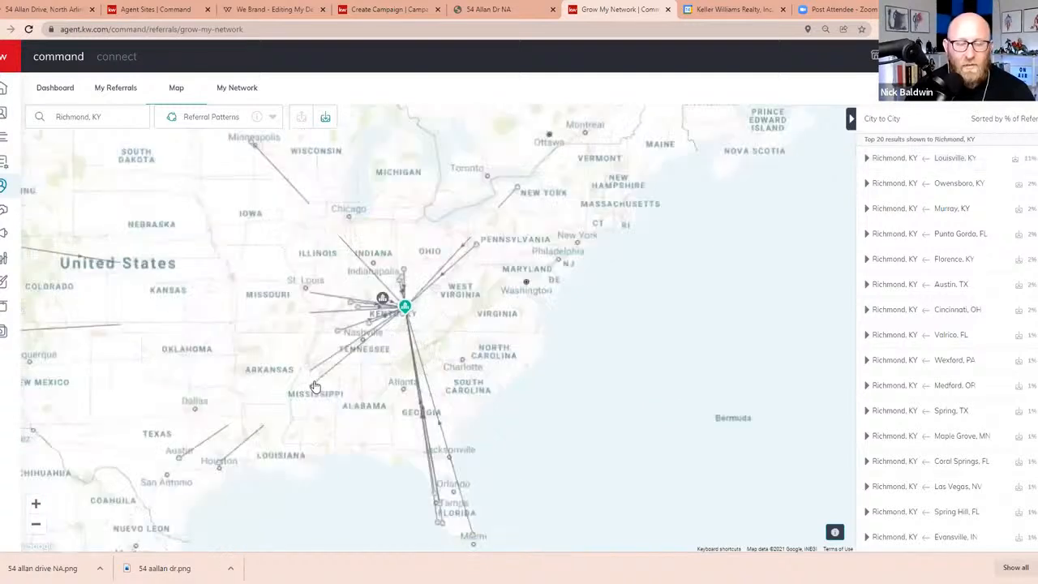
Check Louisville's referral link to Richmond, KY on the map, and set the campaign draft's custom audience location to Louisville, Kentucky
scroll(315, 387, "up", 3)
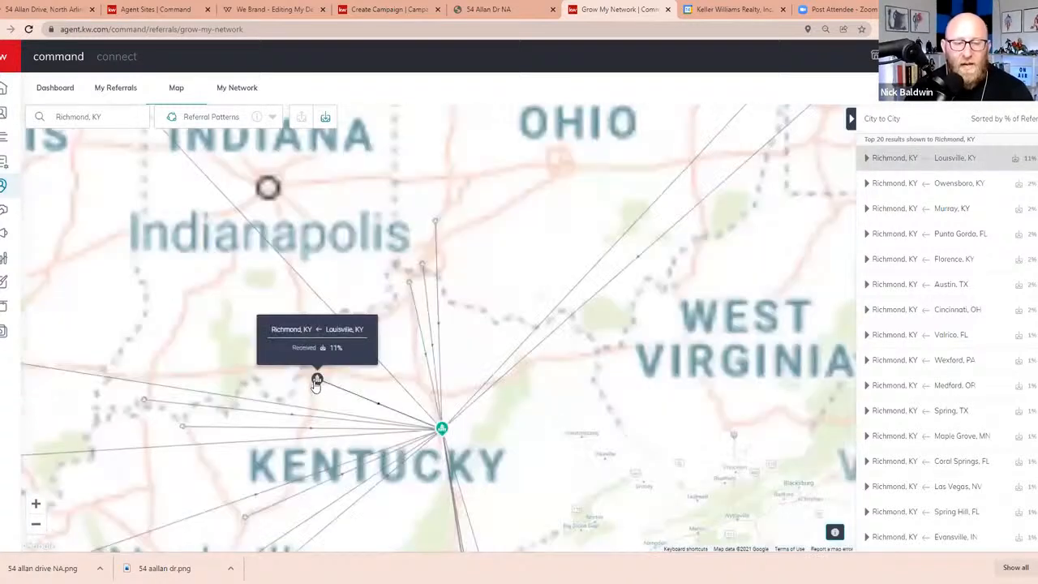
scroll(316, 385, "down", 2)
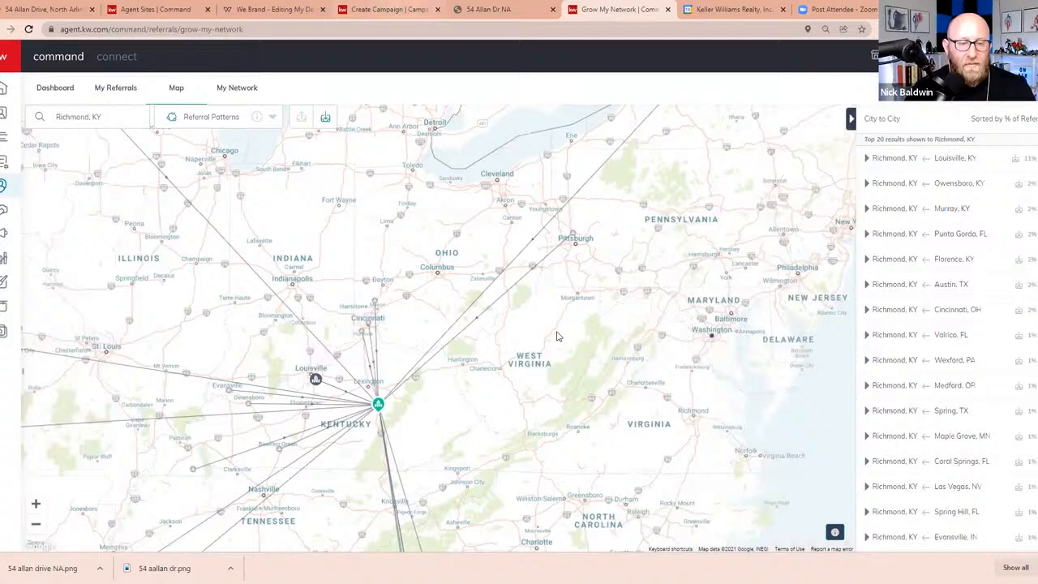
left_click(389, 9)
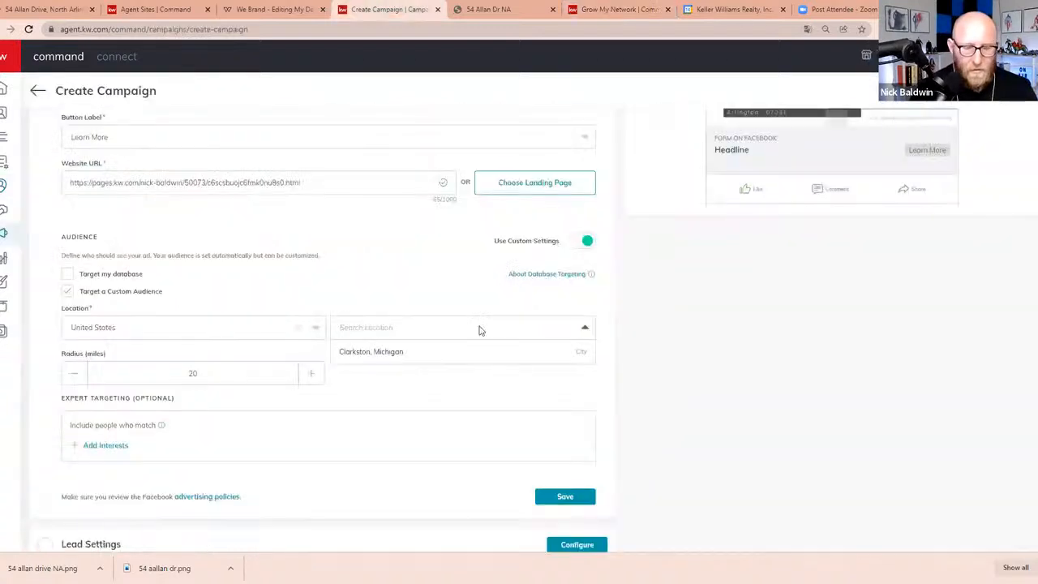
type("louisville")
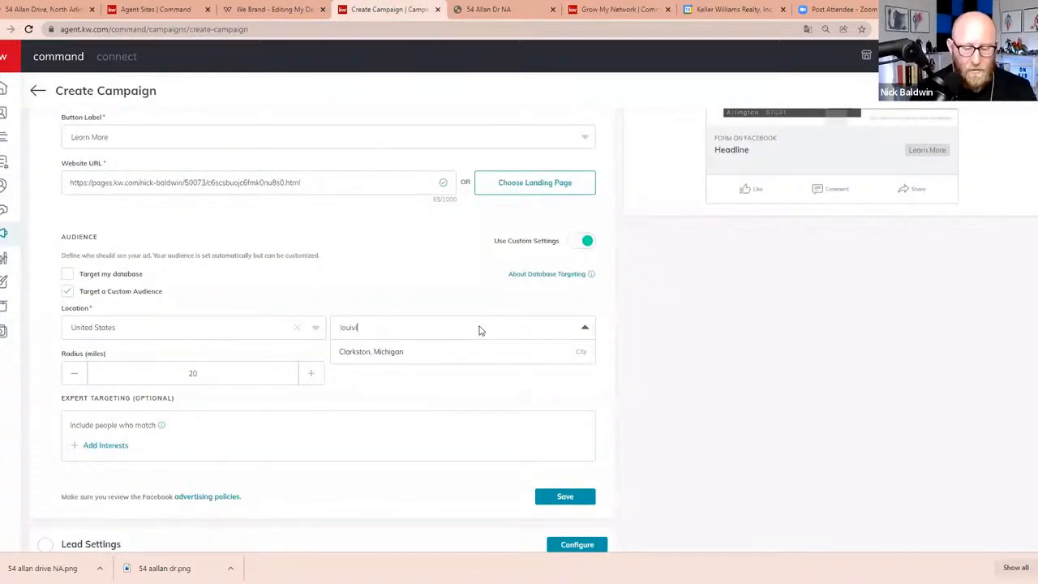
left_click(351, 327)
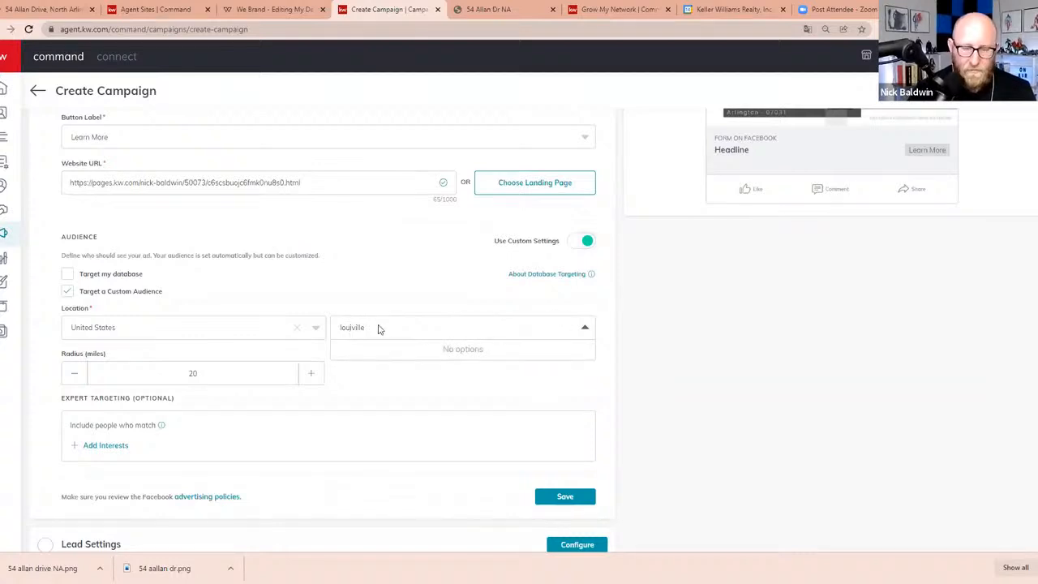
type("s")
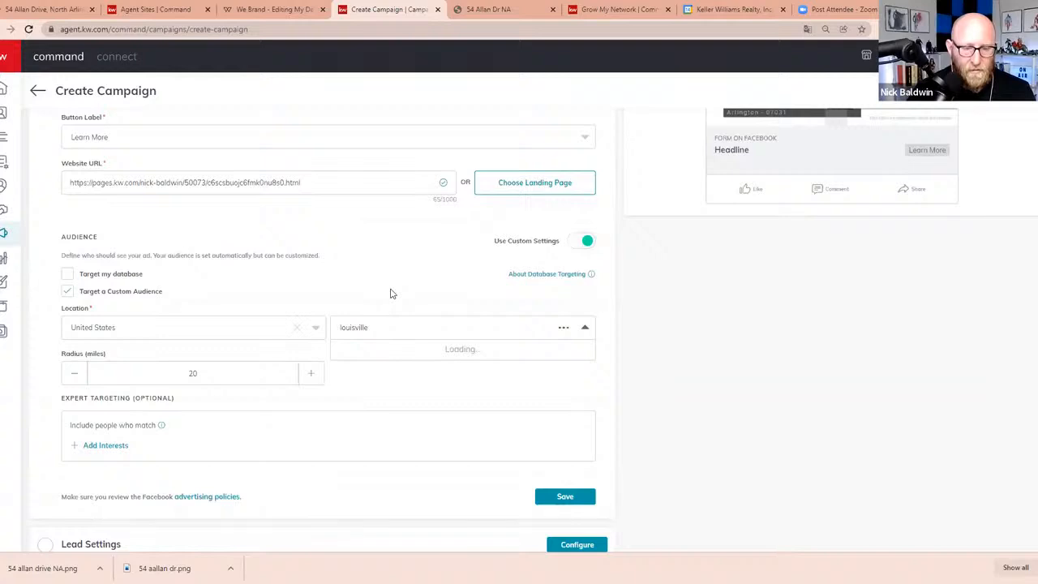
left_click(382, 352)
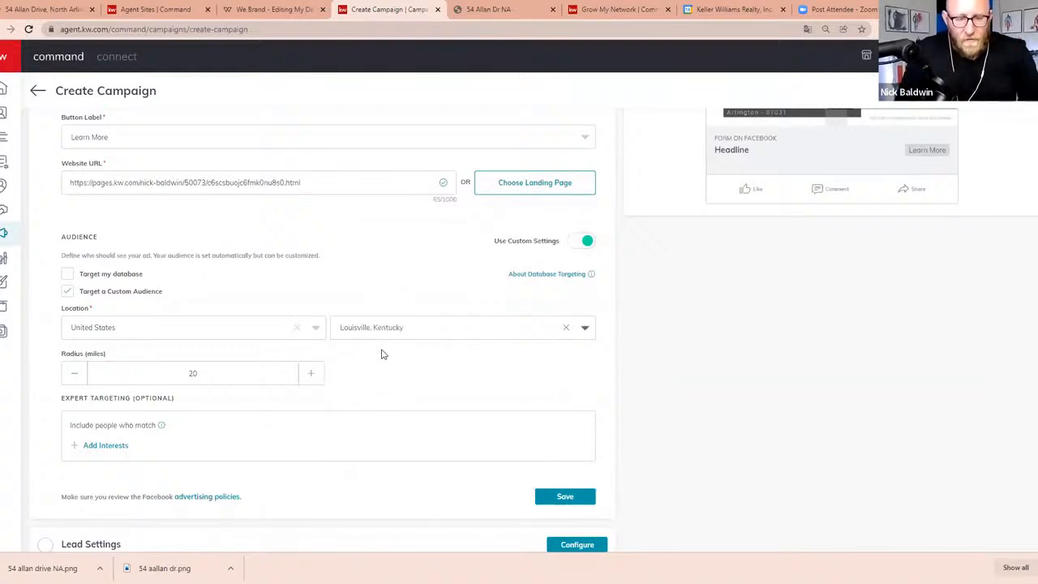